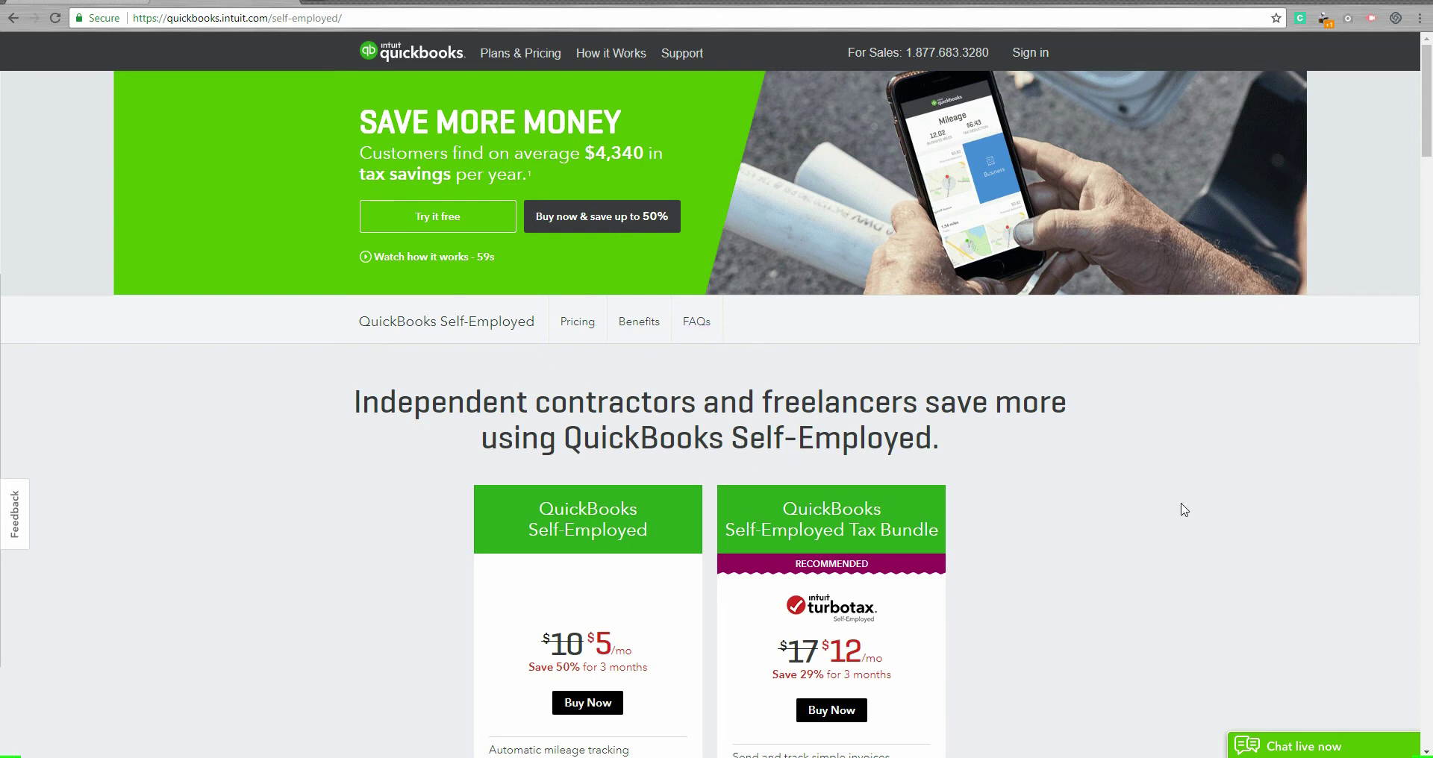
Step: Review the QuickBooks Self-Employed product page, covering the plan pricing, mileage tracking, expenses, receipts, invoicing and tax benefits
left_click_drag(1431, 146, 1431, 174)
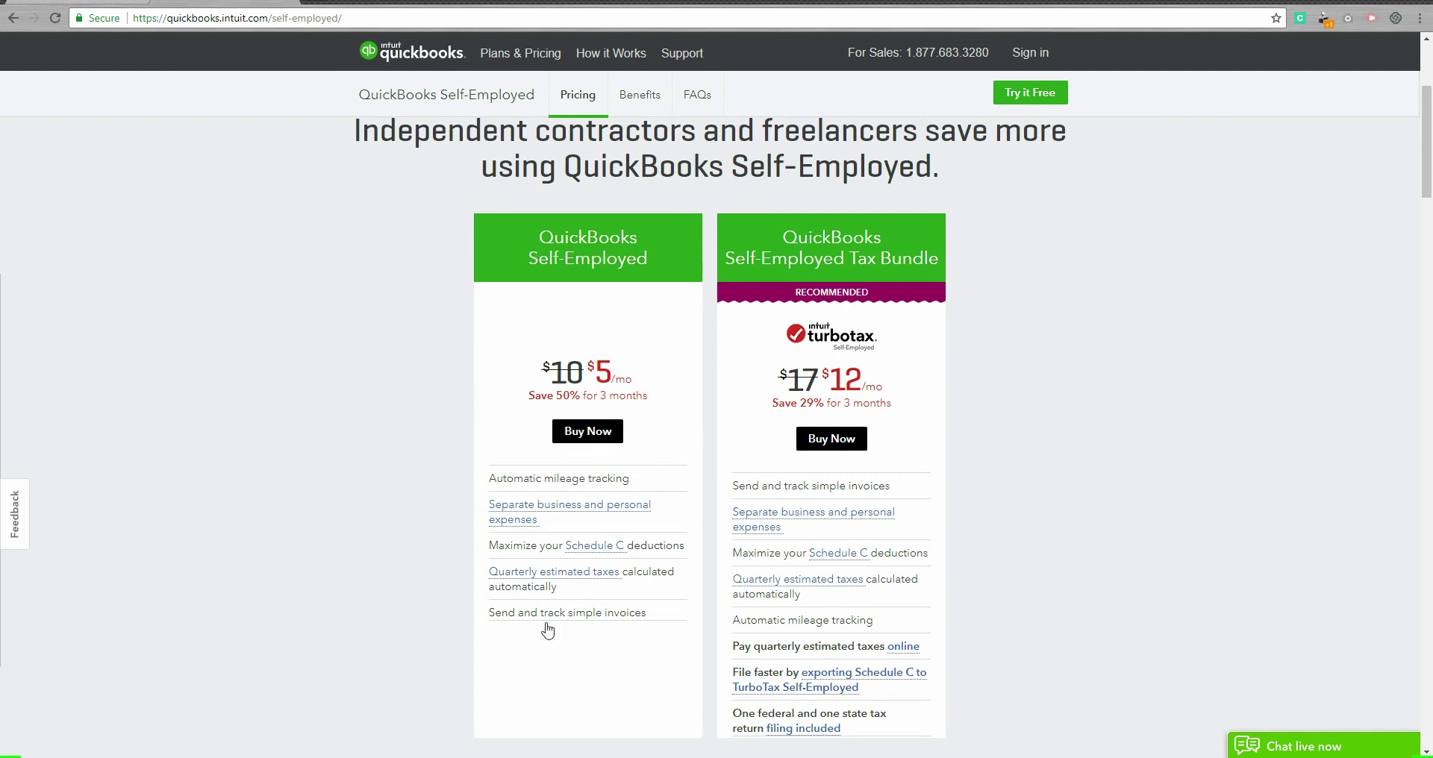
left_click_drag(1427, 201, 1429, 302)
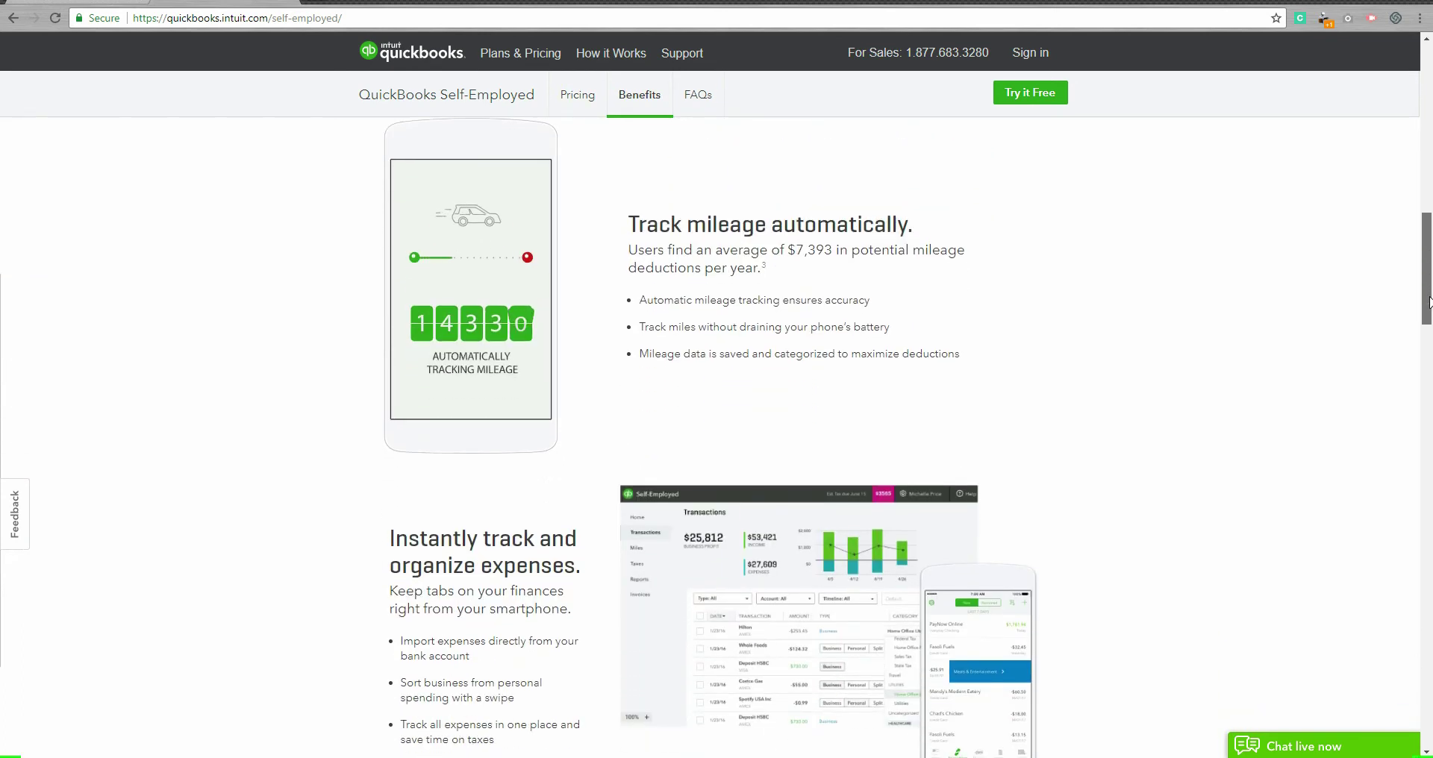
scroll(653, 217, "up", 1)
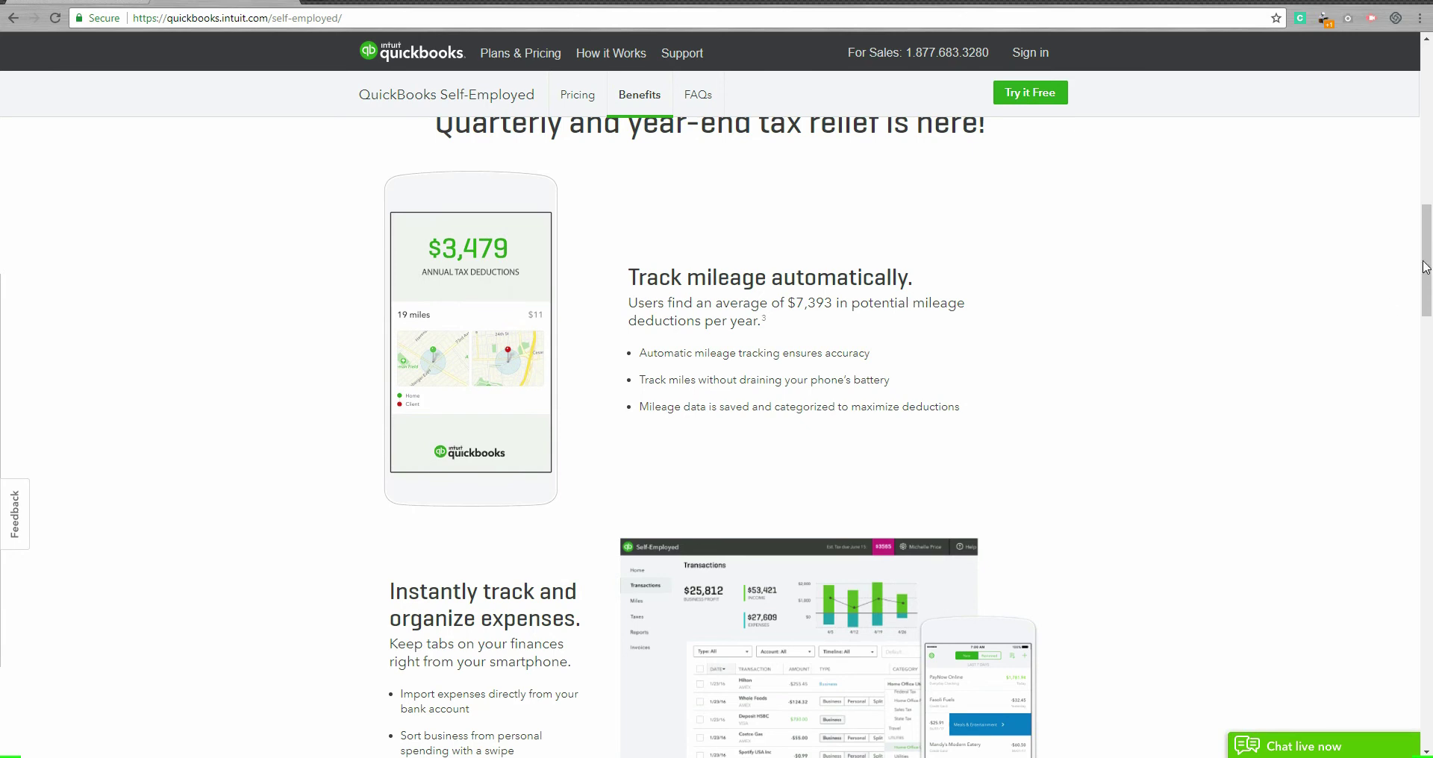
left_click_drag(1427, 267, 1431, 324)
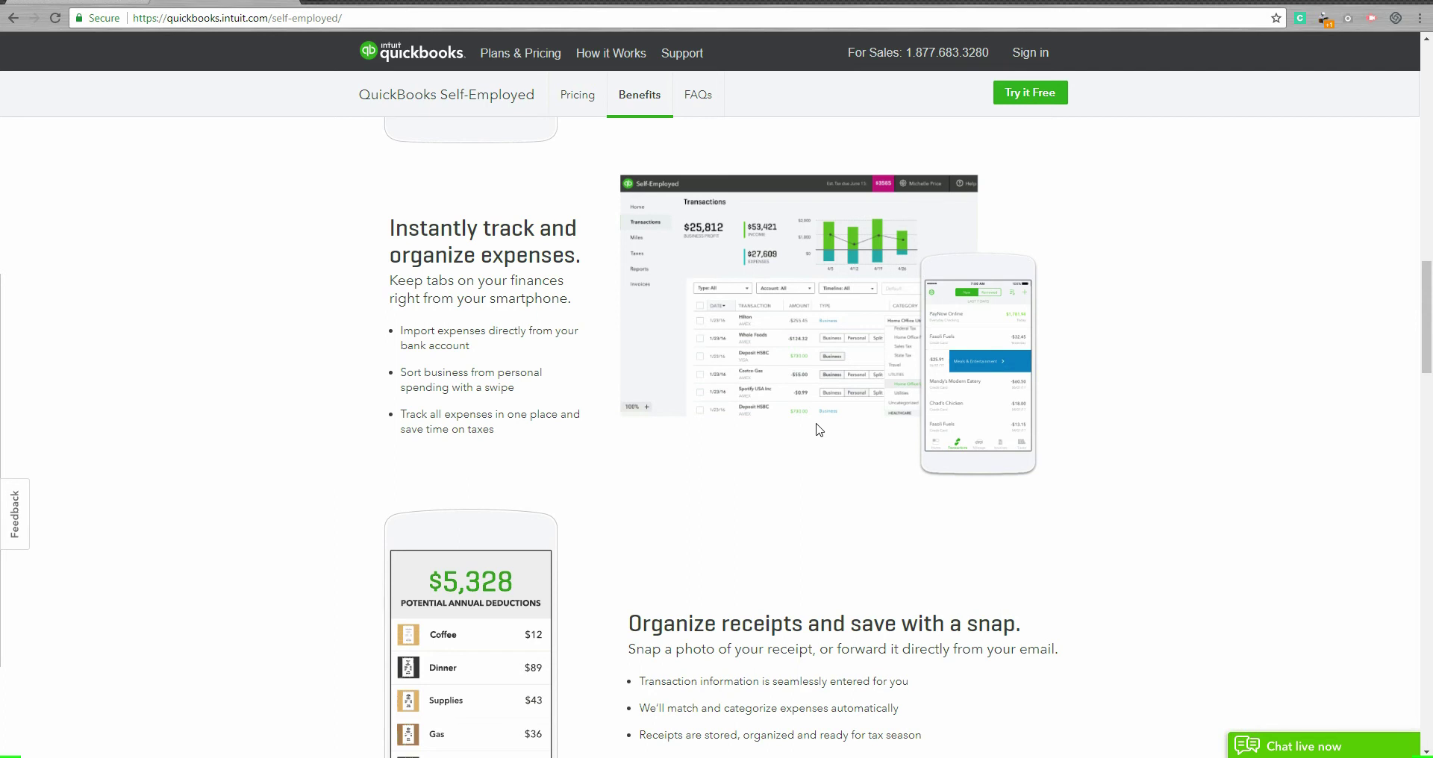
left_click_drag(1429, 331, 1429, 365)
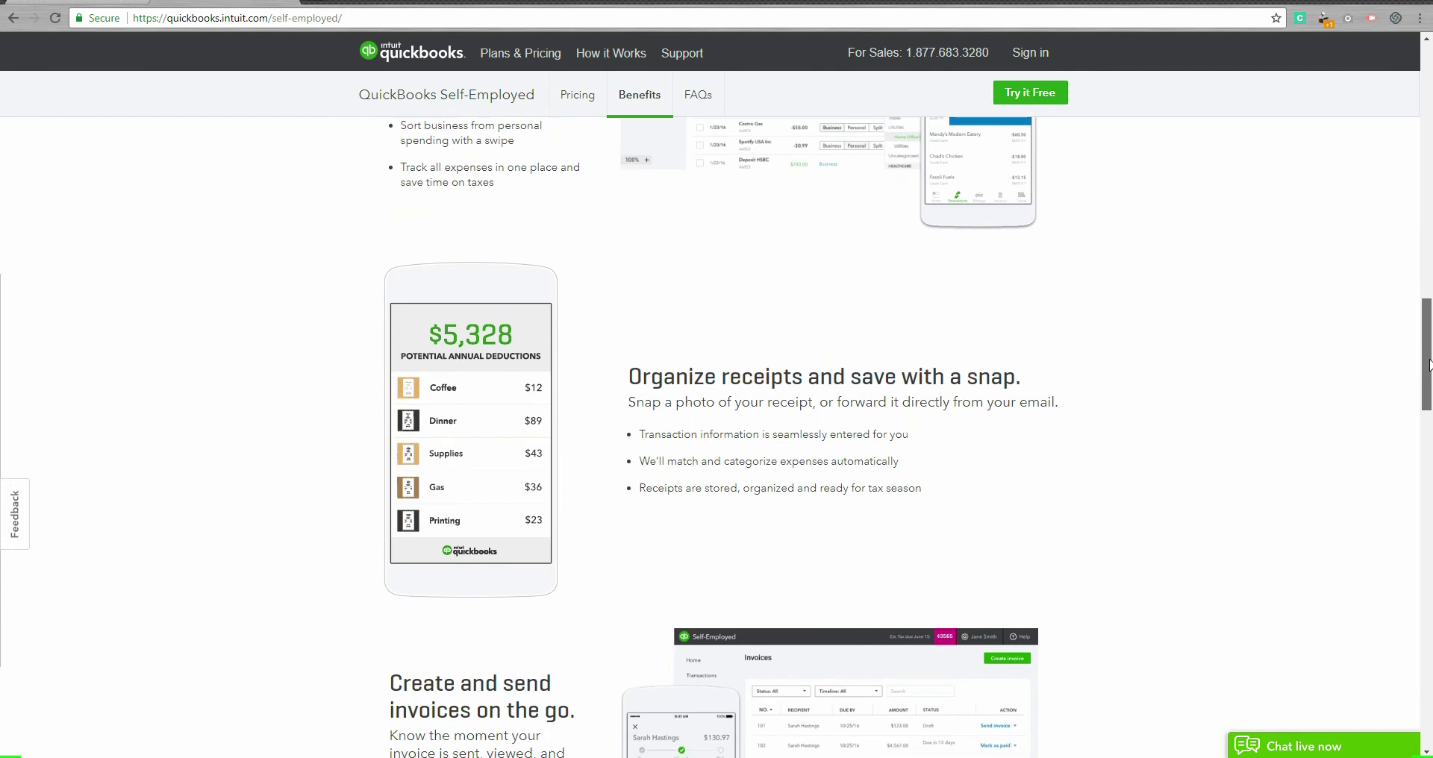
left_click_drag(1429, 365, 1429, 397)
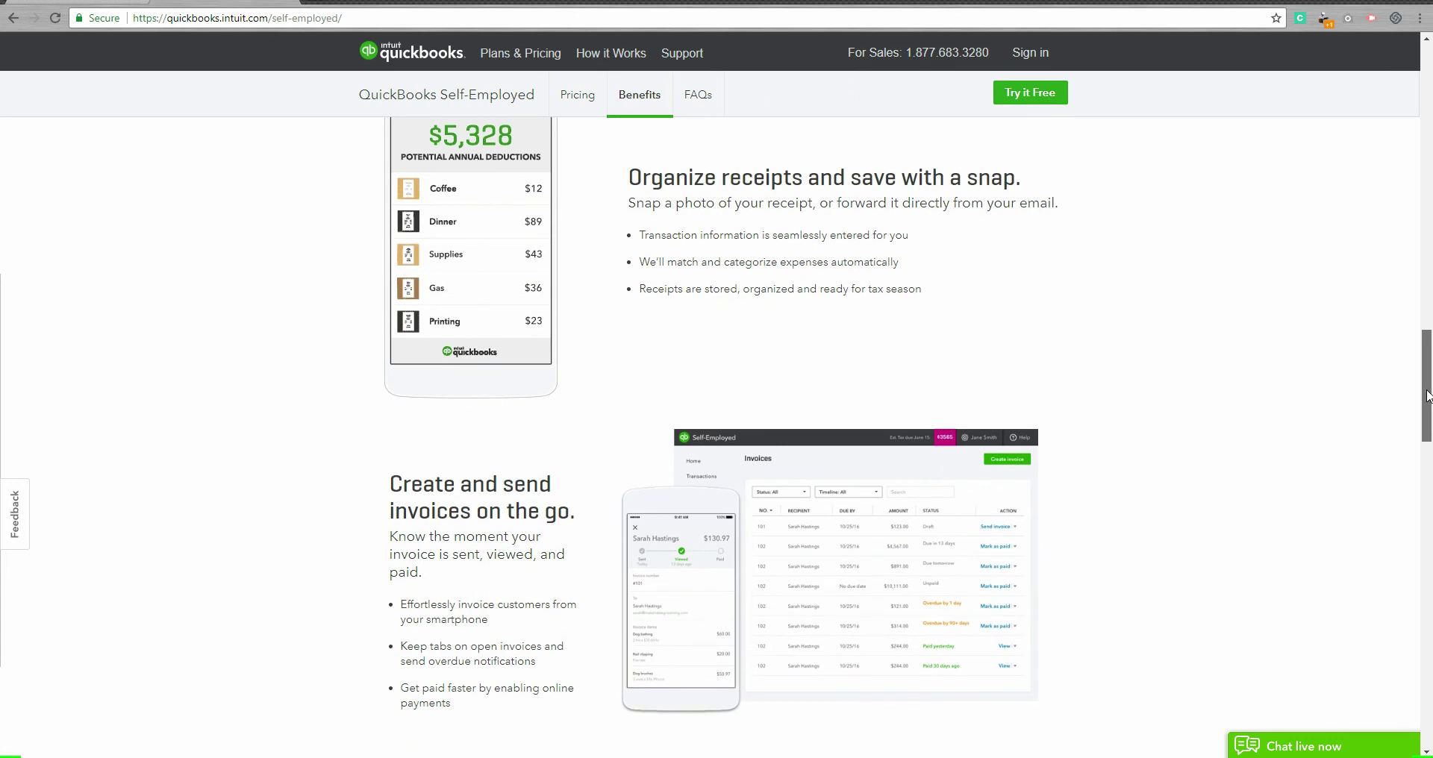
left_click_drag(1427, 396, 1417, 490)
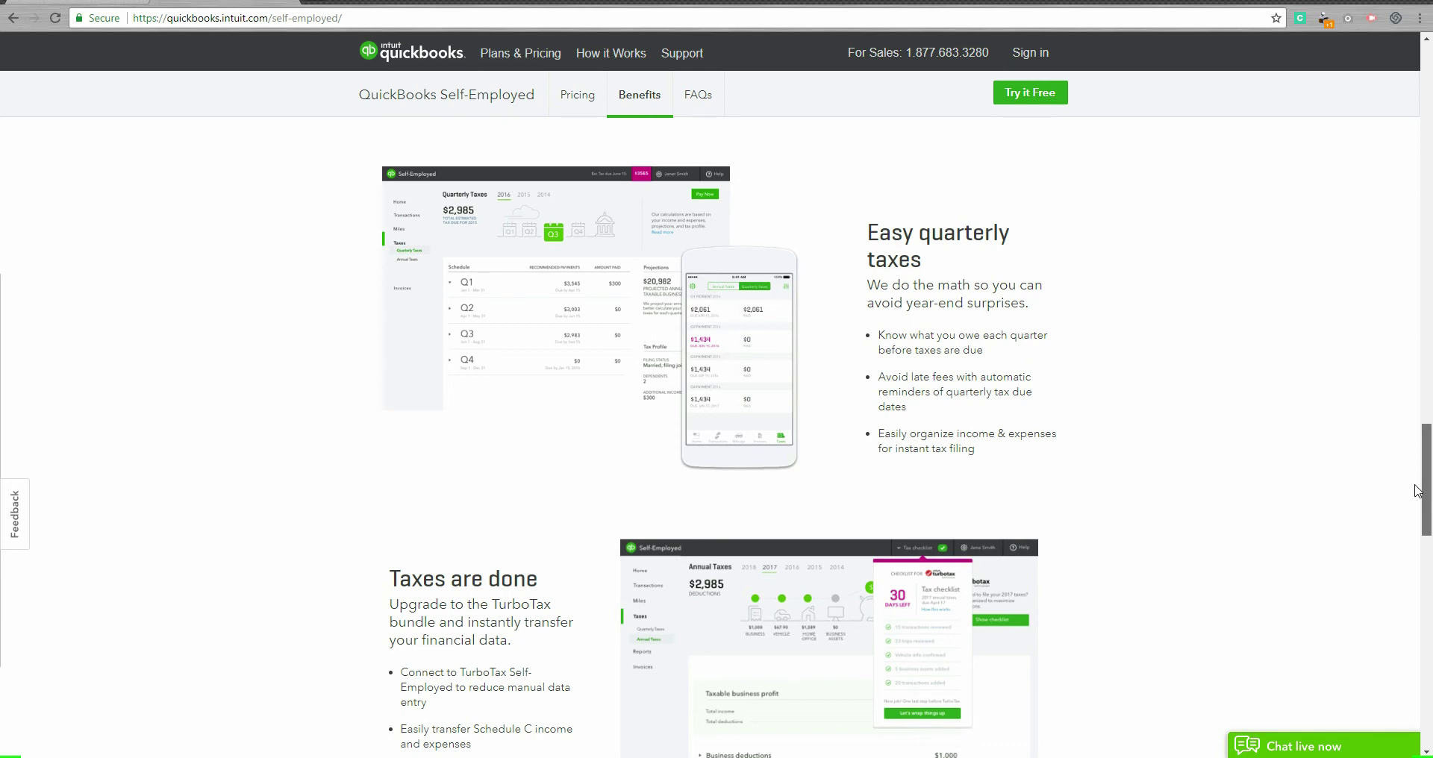
left_click_drag(1418, 490, 1421, 166)
scroll(1174, 152, "up", 5)
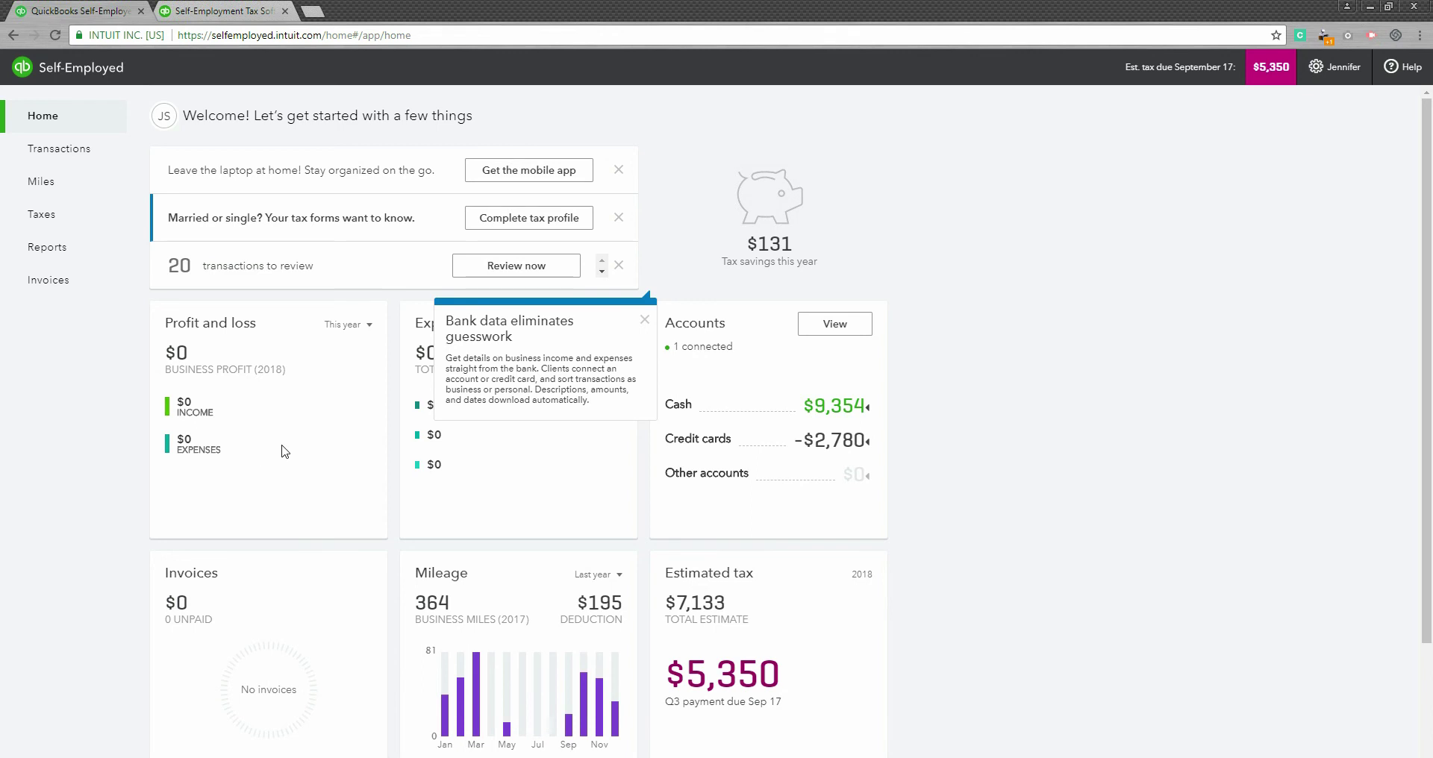
Step: Dismiss the bank data tip and look over the dashboard's profit and loss, expenses, accounts, invoices, mileage and estimated tax cards
left_click(644, 319)
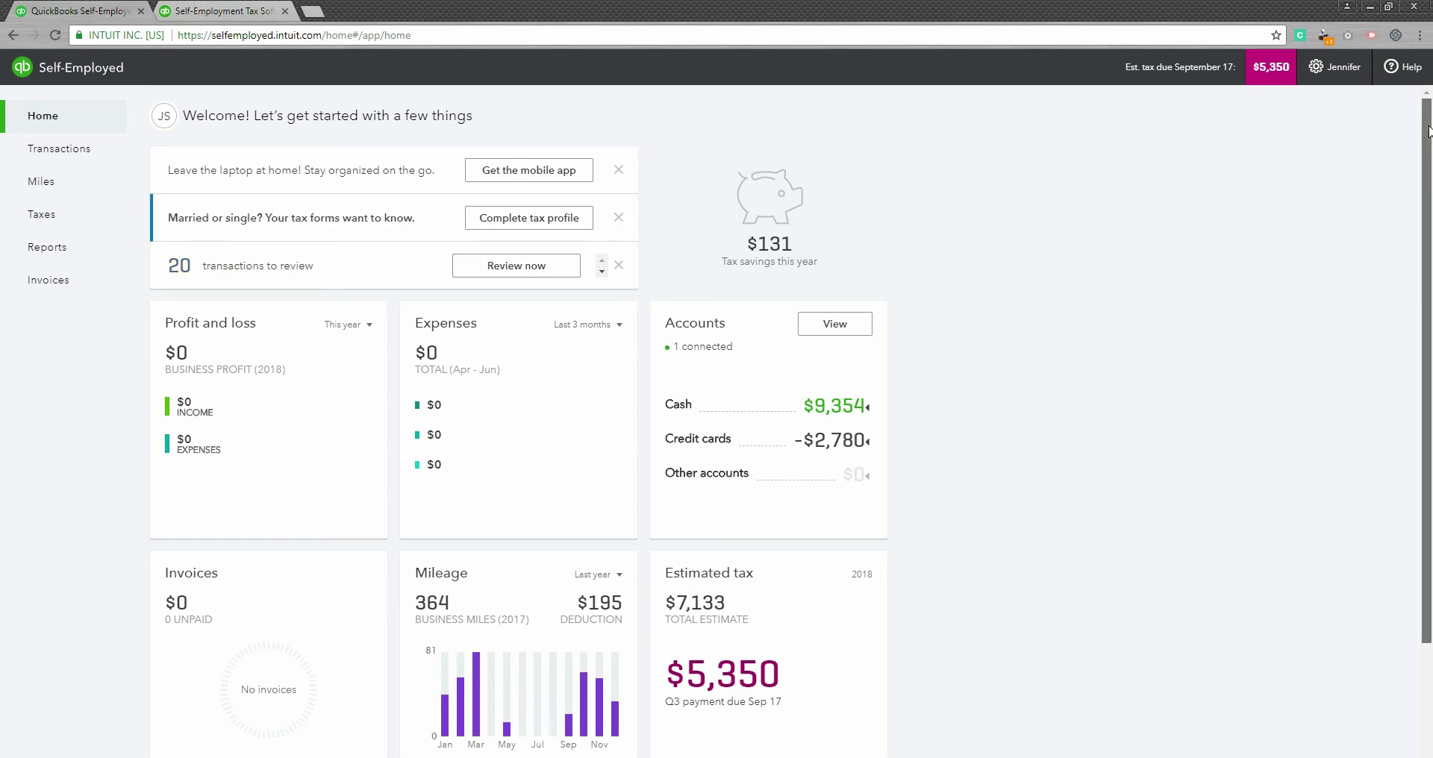
left_click_drag(1428, 131, 1430, 159)
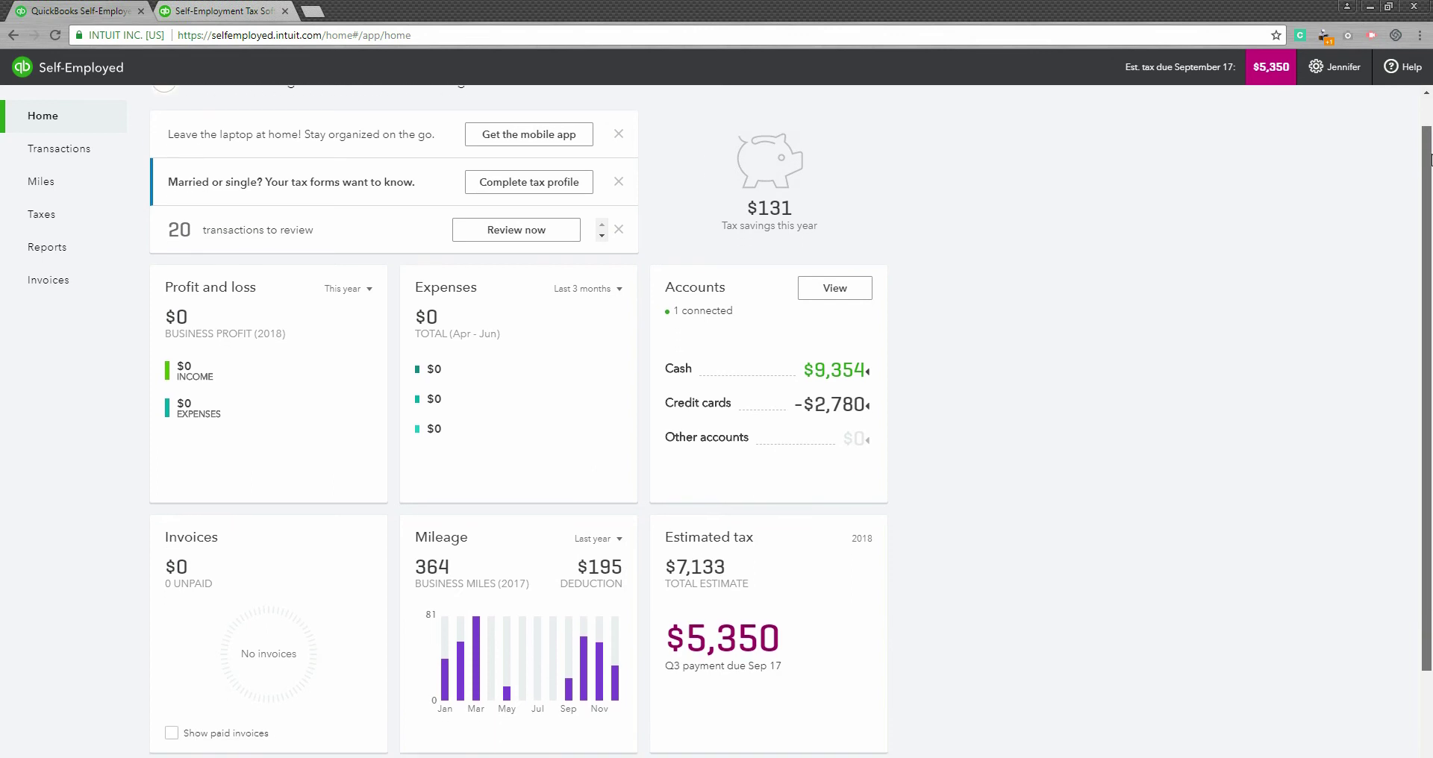
left_click_drag(1431, 161, 1424, 292)
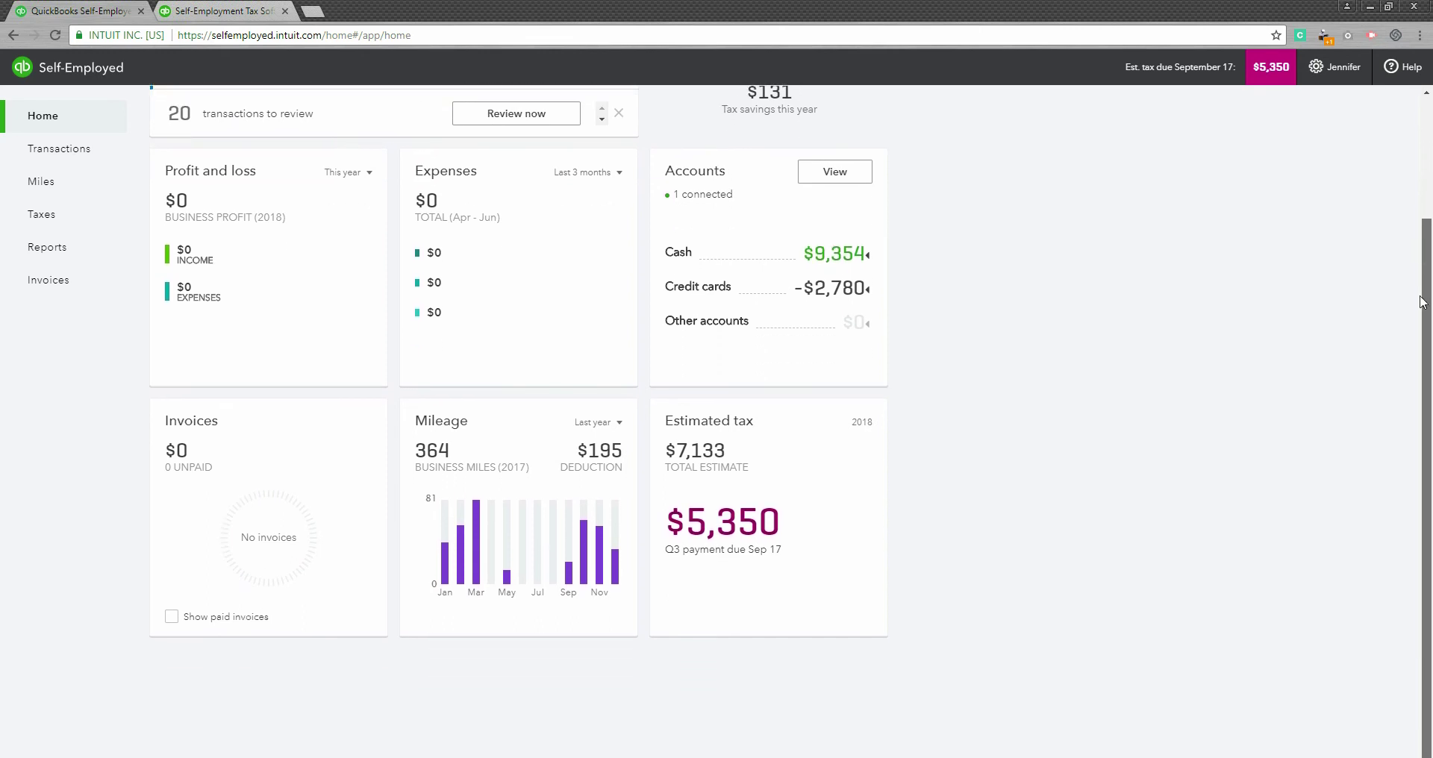
scroll(1120, 239, "up", 1)
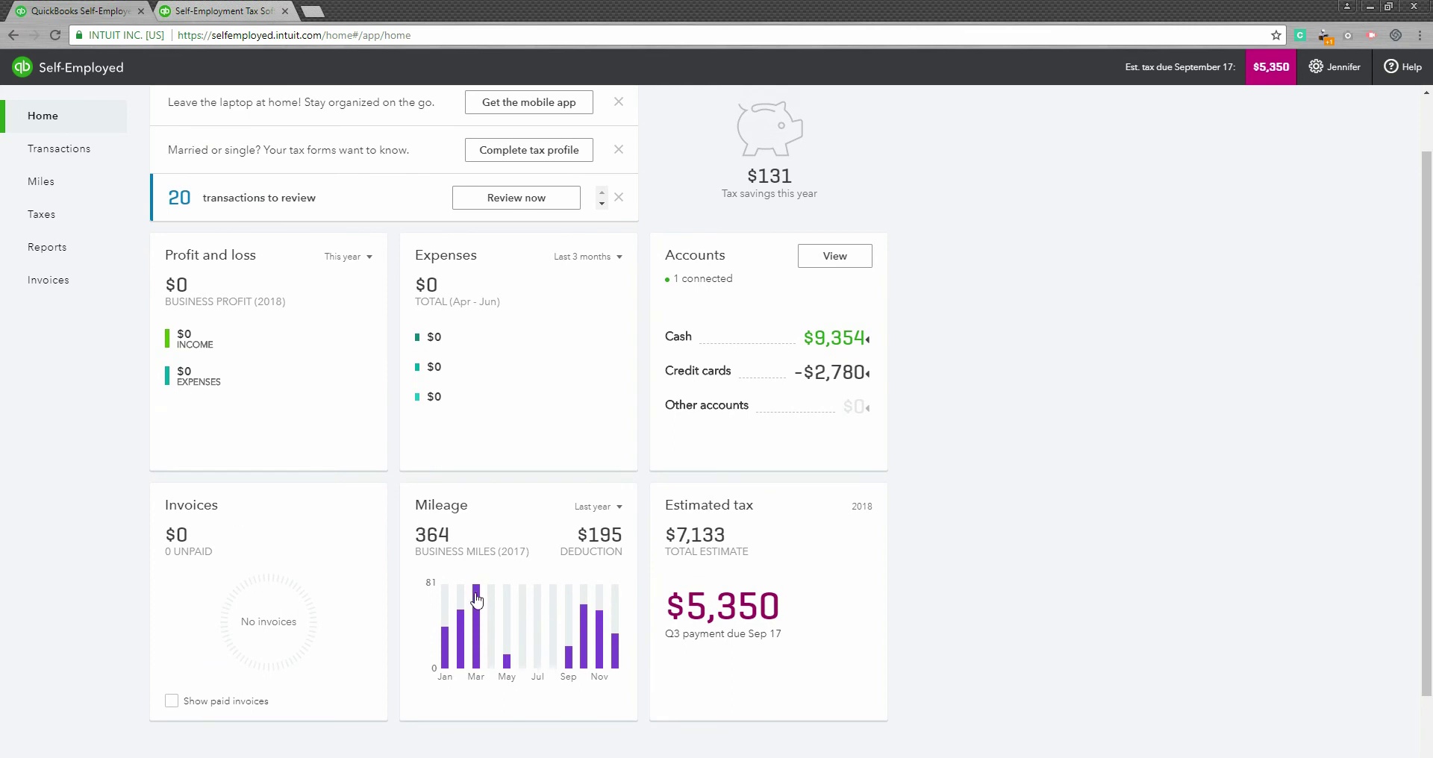
mouse_move(302, 589)
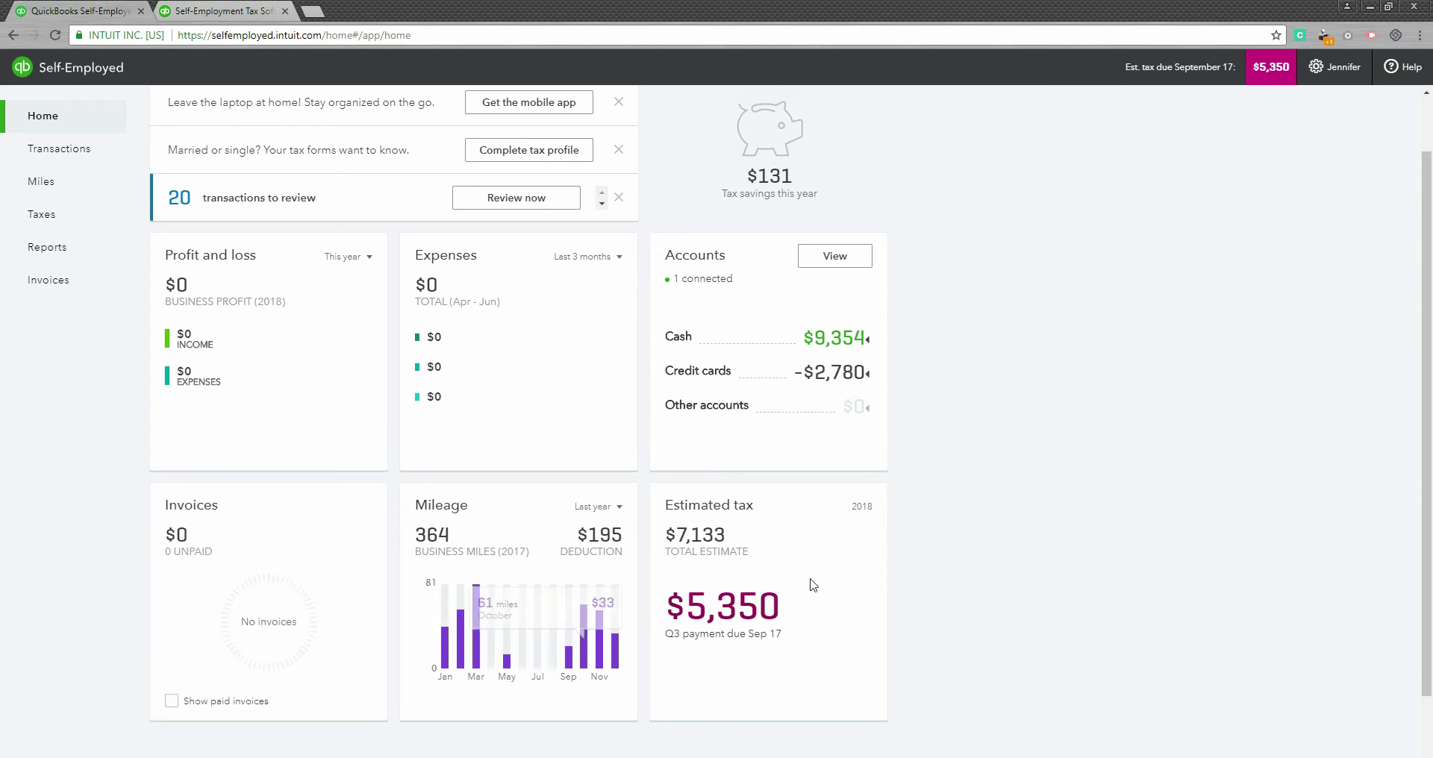
scroll(1422, 371, "up", 1)
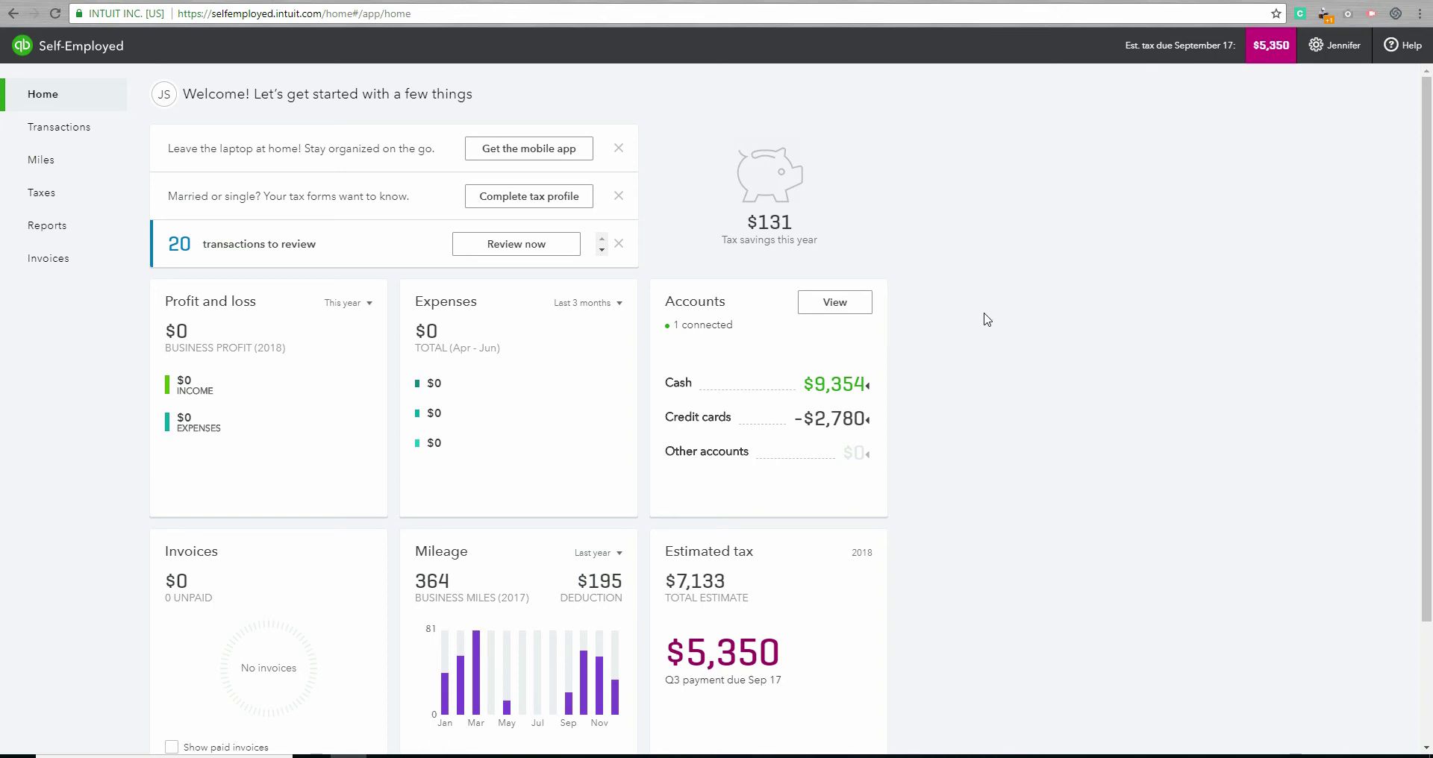
Step: Open the transactions list and classify the 12/30/17 Rent transaction as Personal
left_click(73, 137)
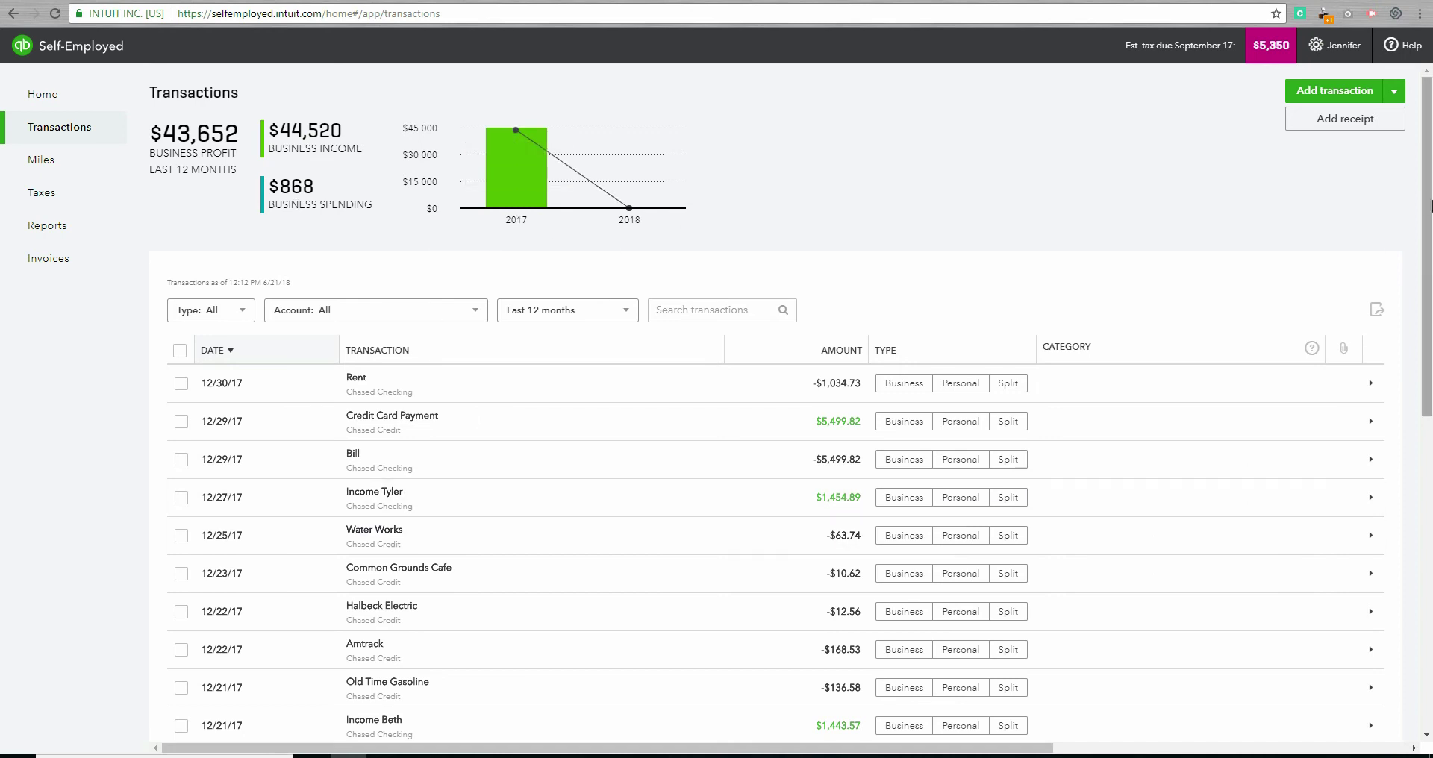
left_click_drag(1431, 196, 1430, 303)
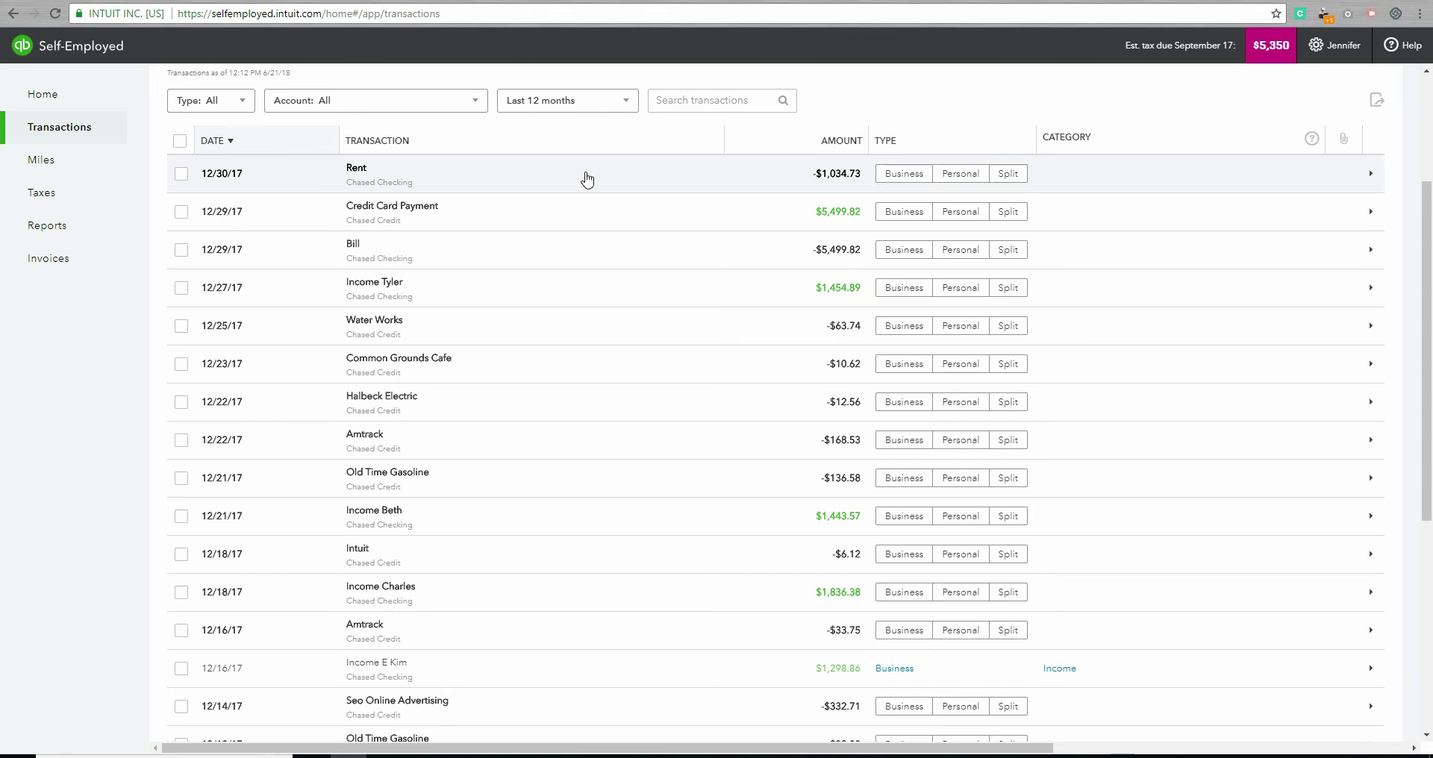
left_click(962, 174)
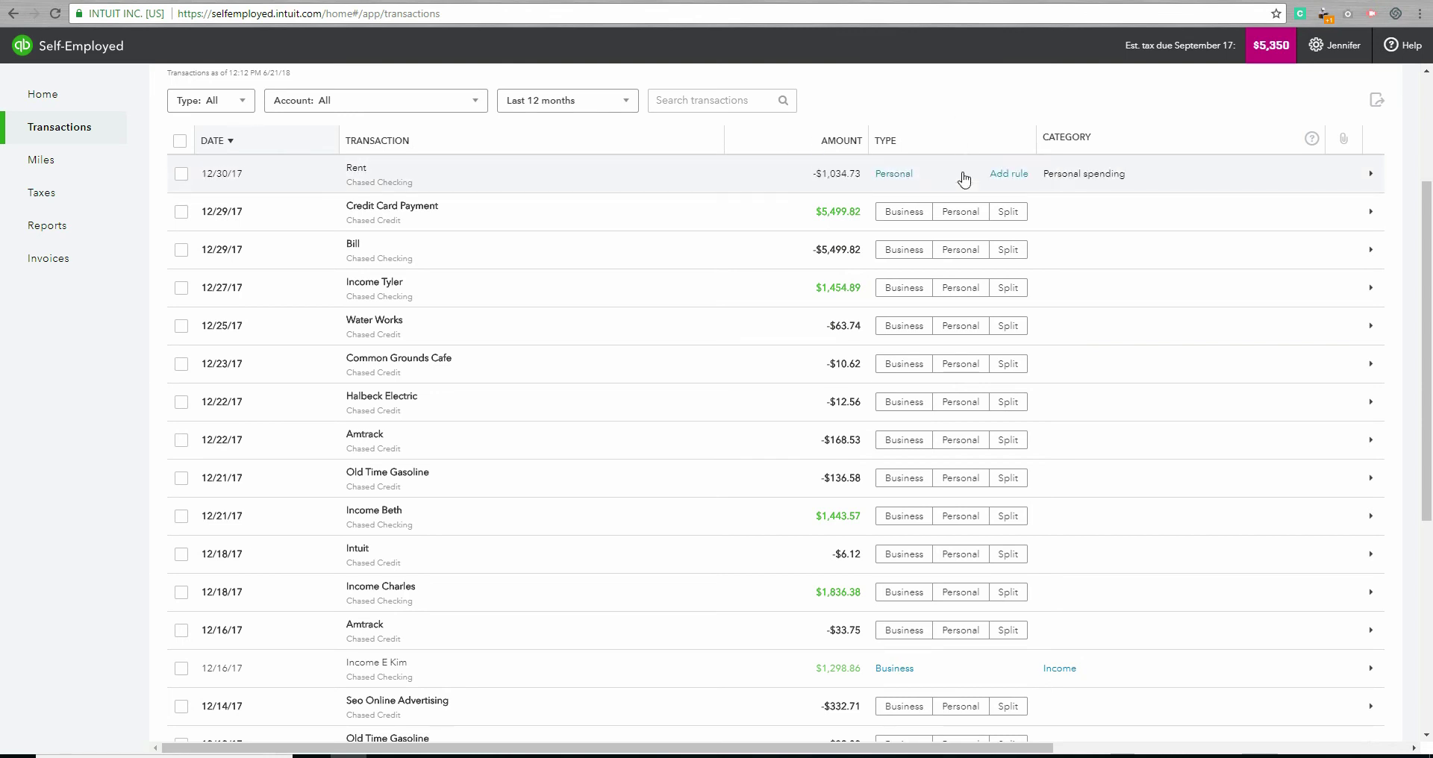
Step: Save a rule for the Rent transaction that matches the description exactly, with type Personal and no account chosen
left_click(1012, 175)
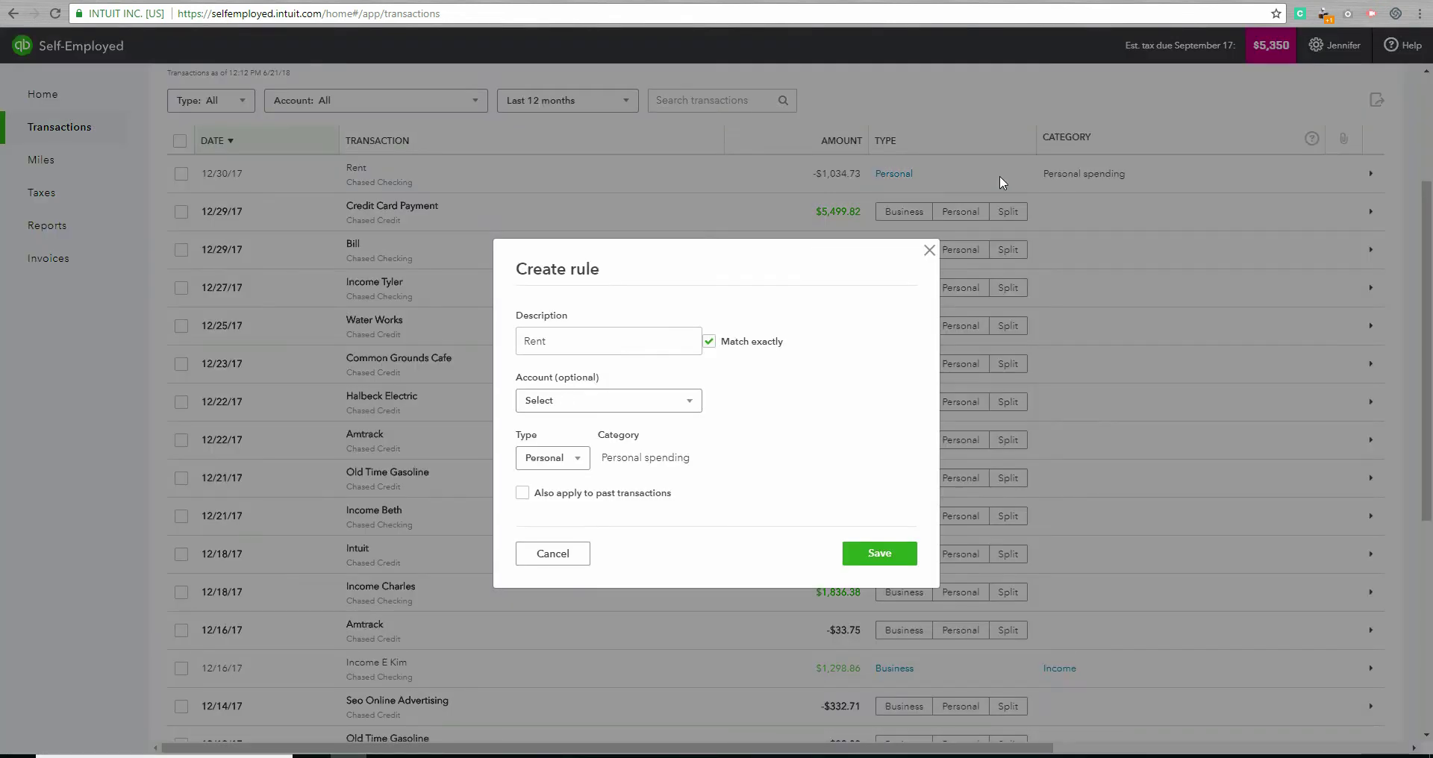
left_click(694, 407)
left_click(745, 384)
left_click(865, 555)
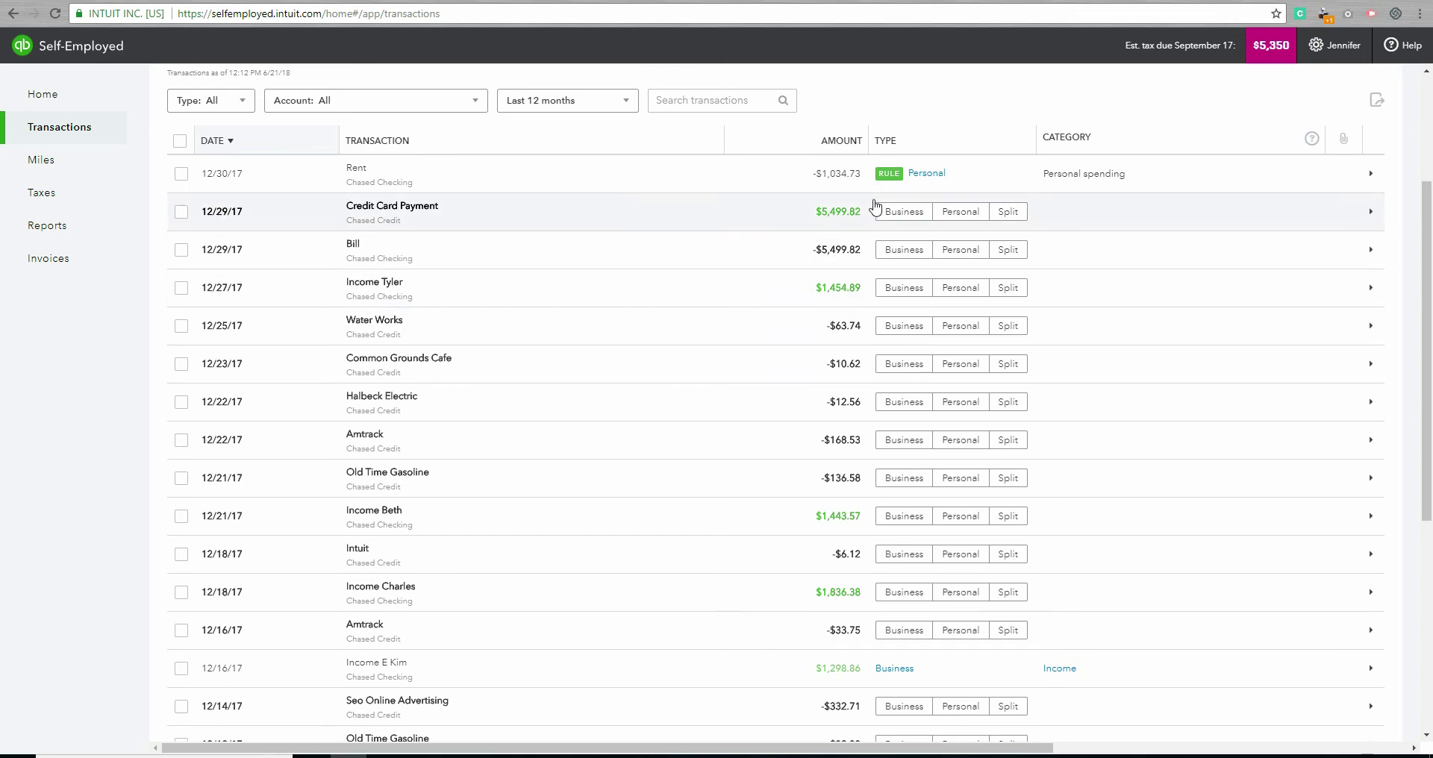
Step: Classify the 12/27/17 income transaction from Chased Checking as Business
mouse_move(888, 185)
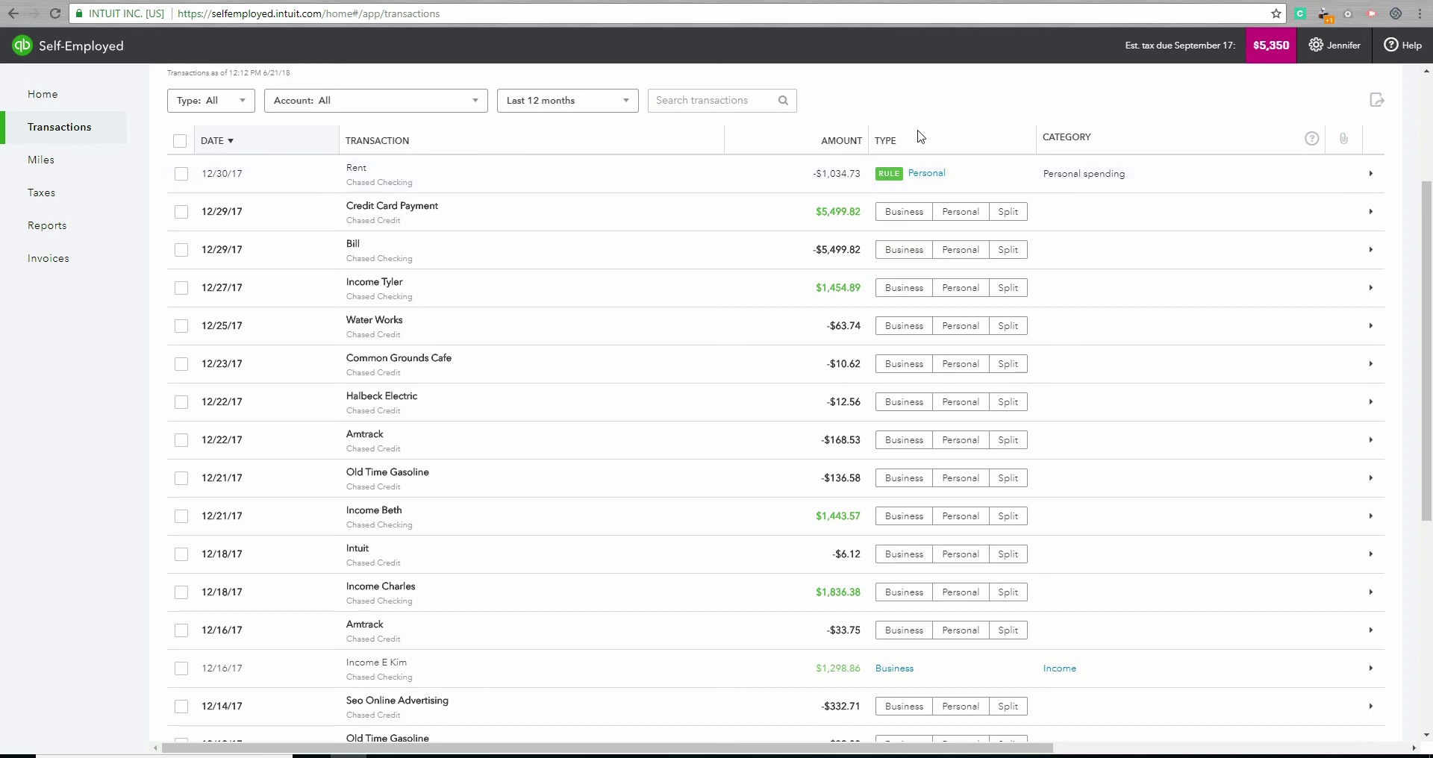
mouse_move(1018, 180)
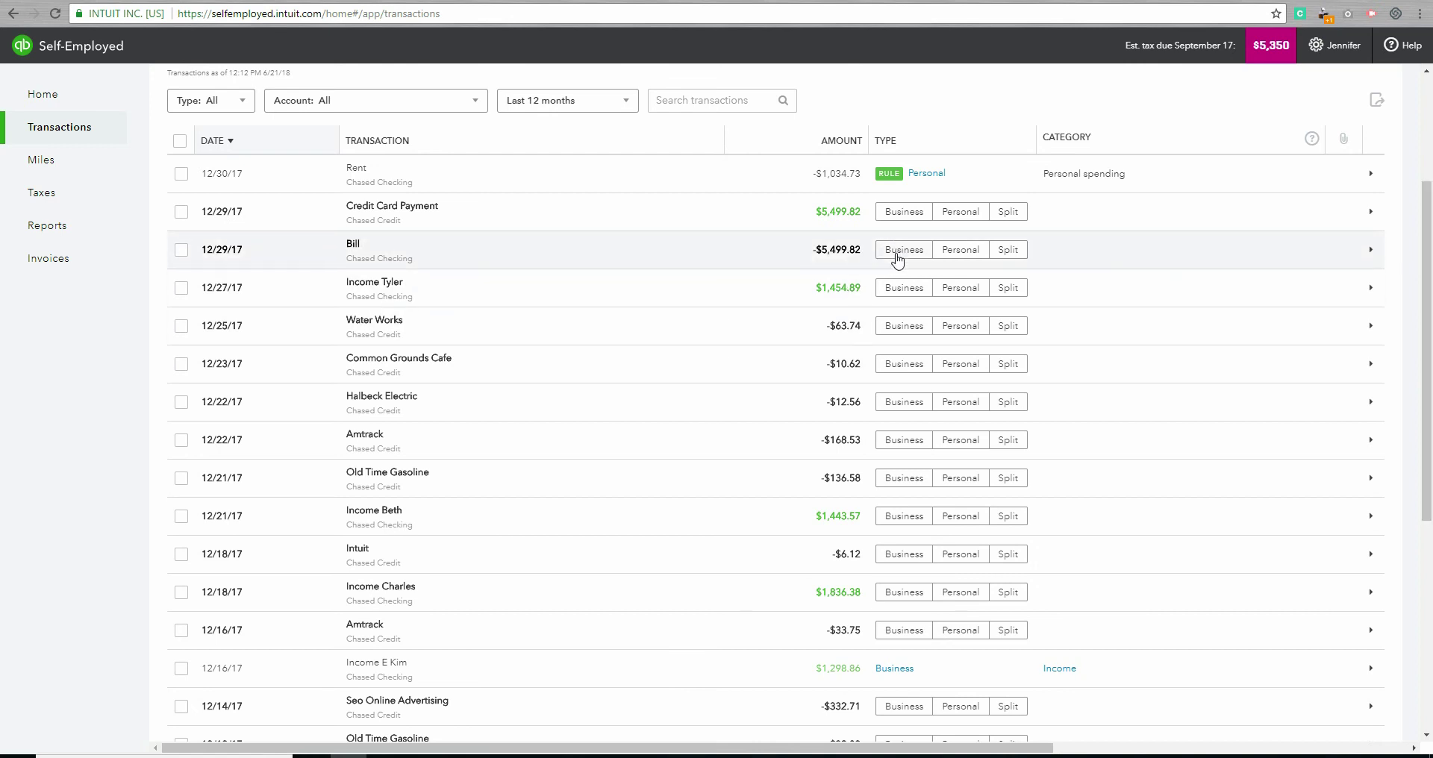
left_click(901, 295)
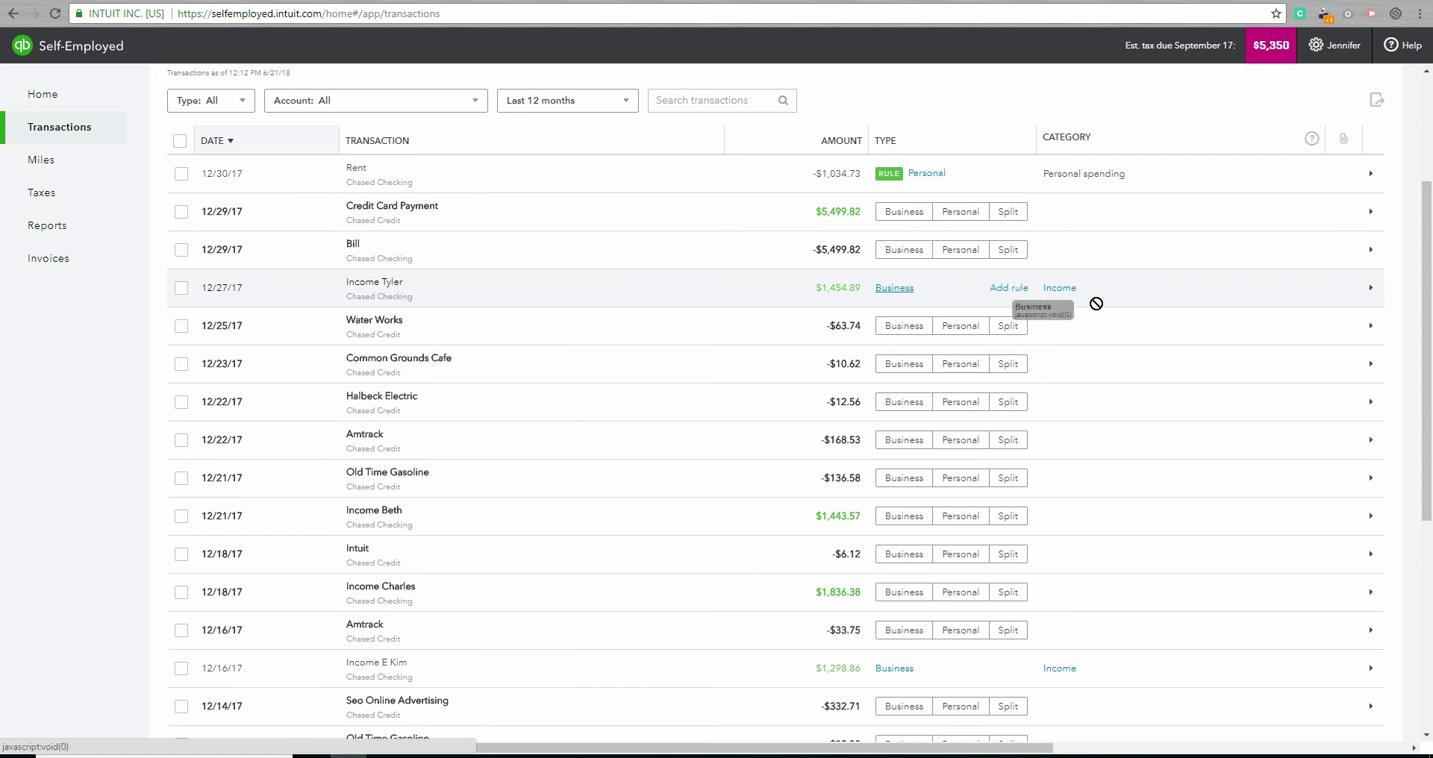
Step: Browse the Travel/meals/ent categories available for the 12/27/17 income transaction and look through the transactions page
left_click(1061, 291)
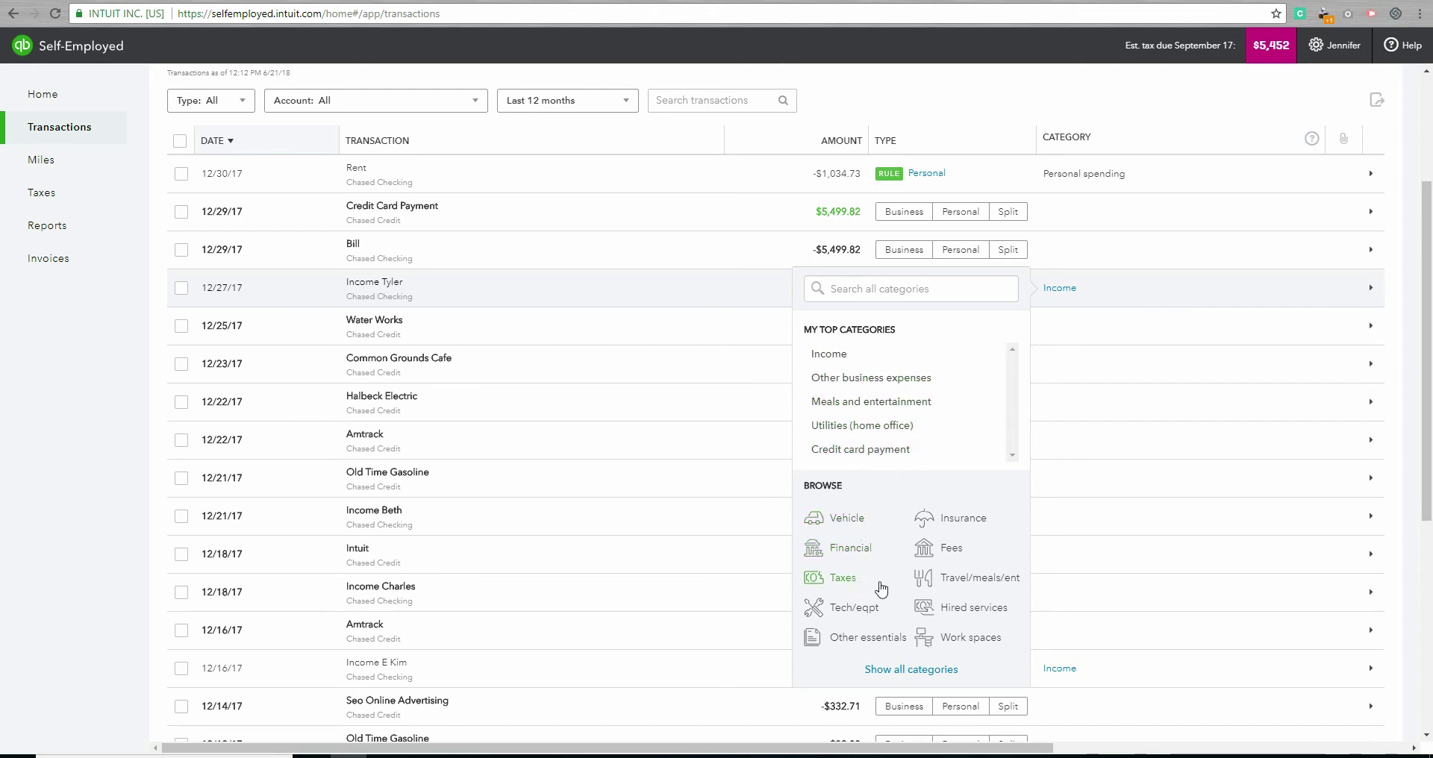
left_click(978, 589)
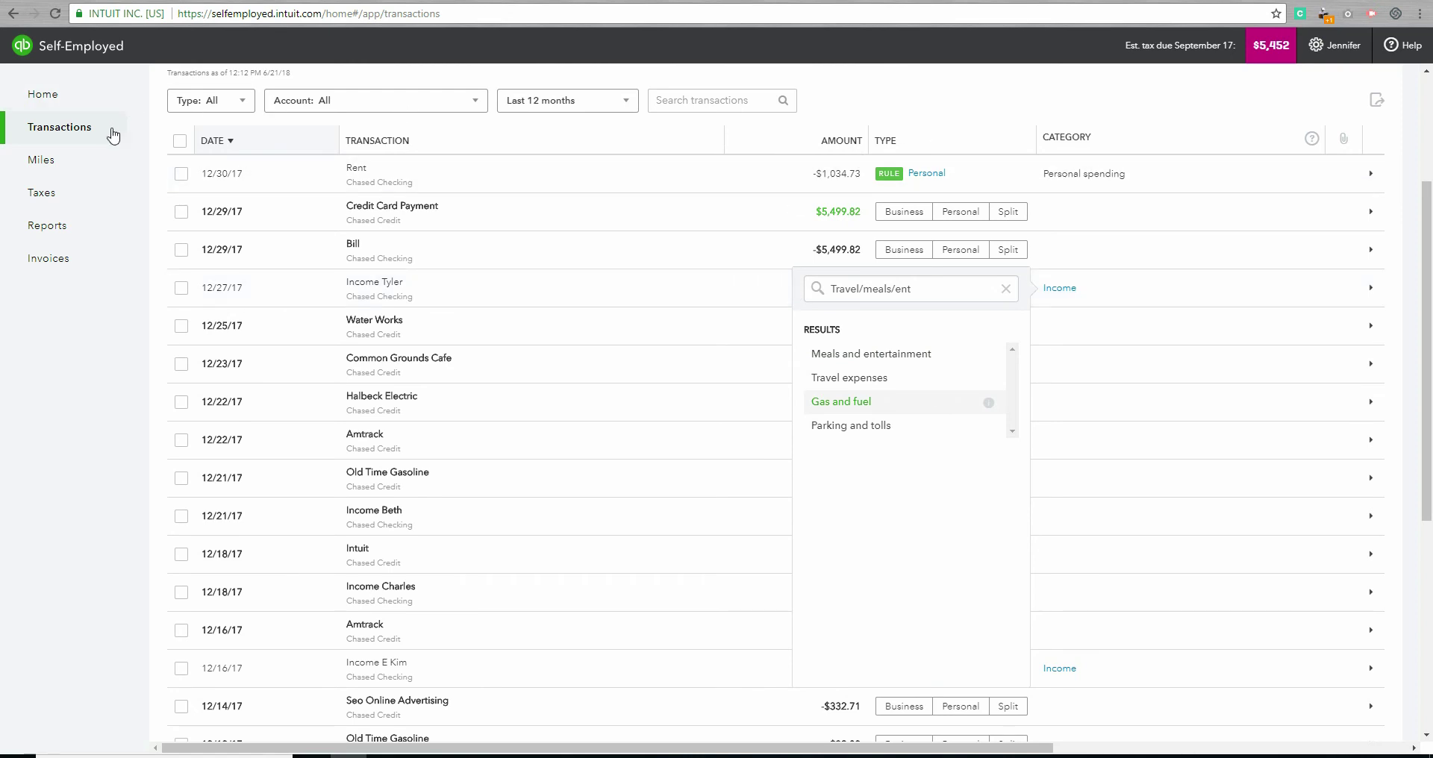
scroll(1428, 412, "down", 4)
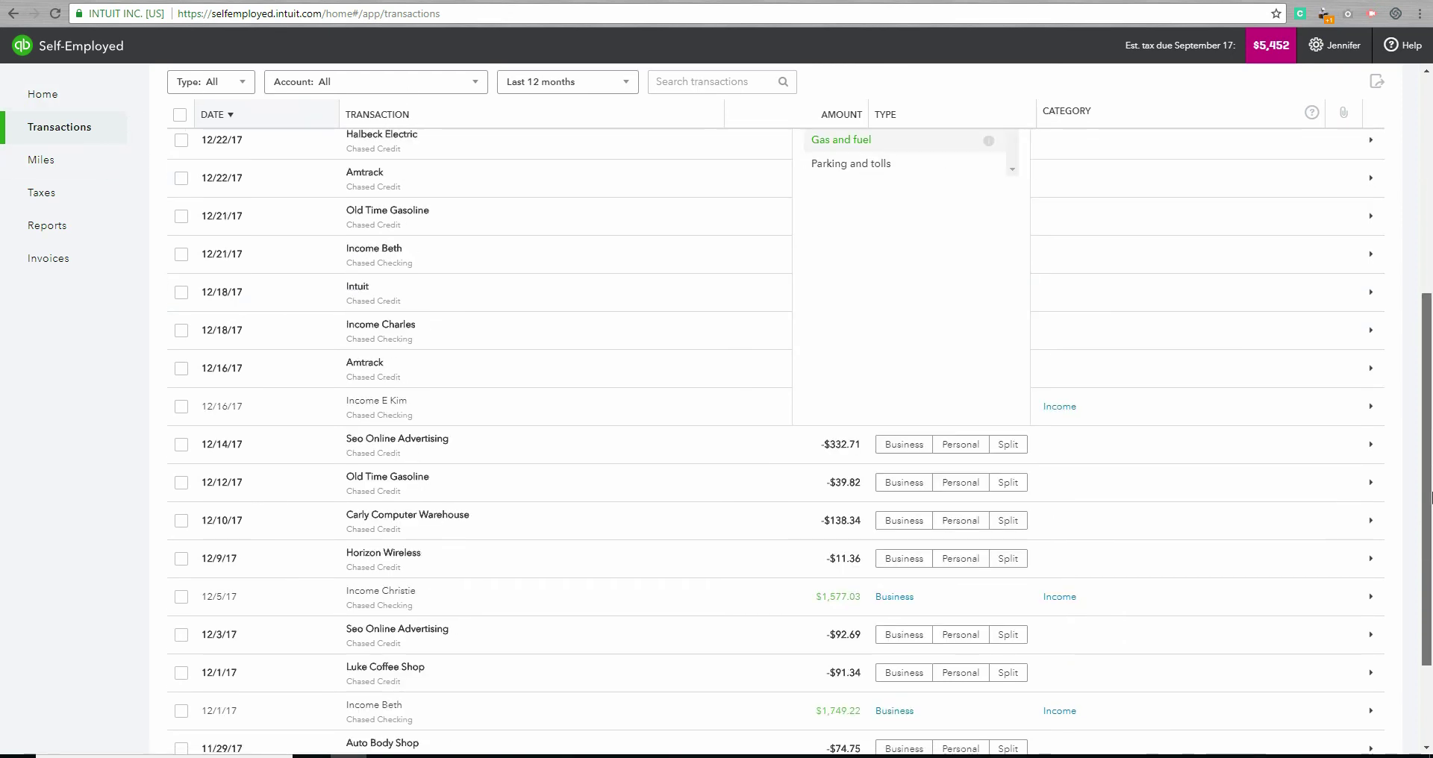
scroll(1429, 412, "up", 7)
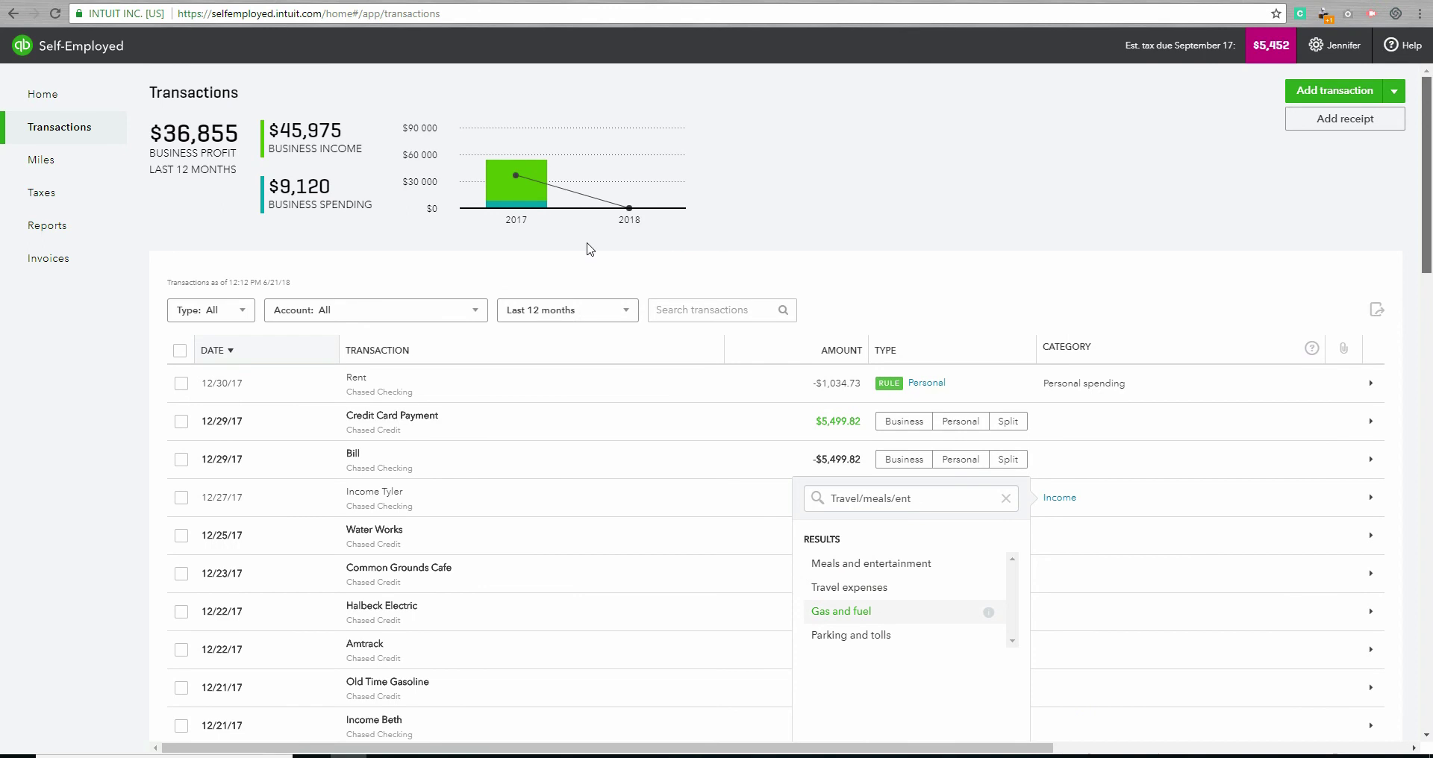
Step: Open the mileage log, view the details of the 6/21/18 trip and close them without saving
left_click(54, 162)
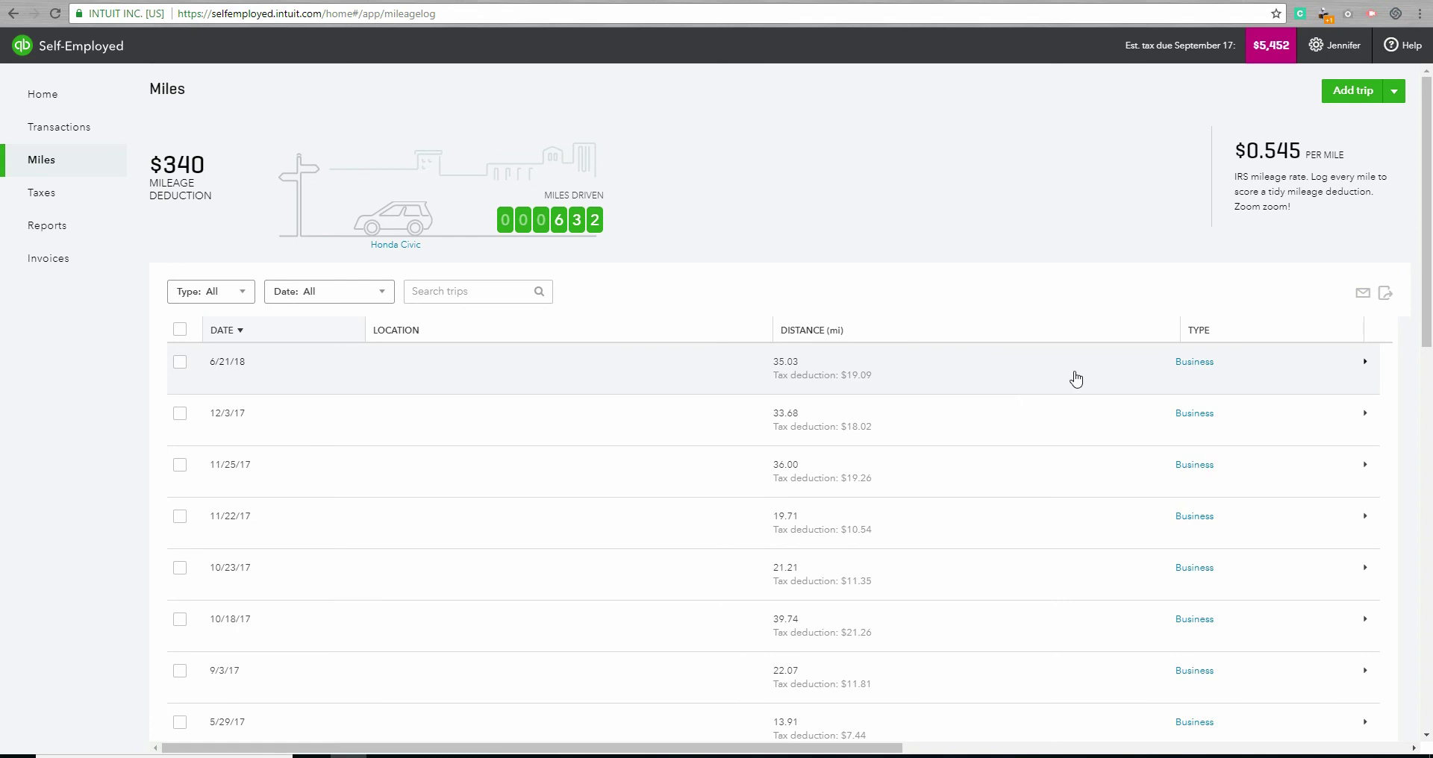
left_click(1187, 365)
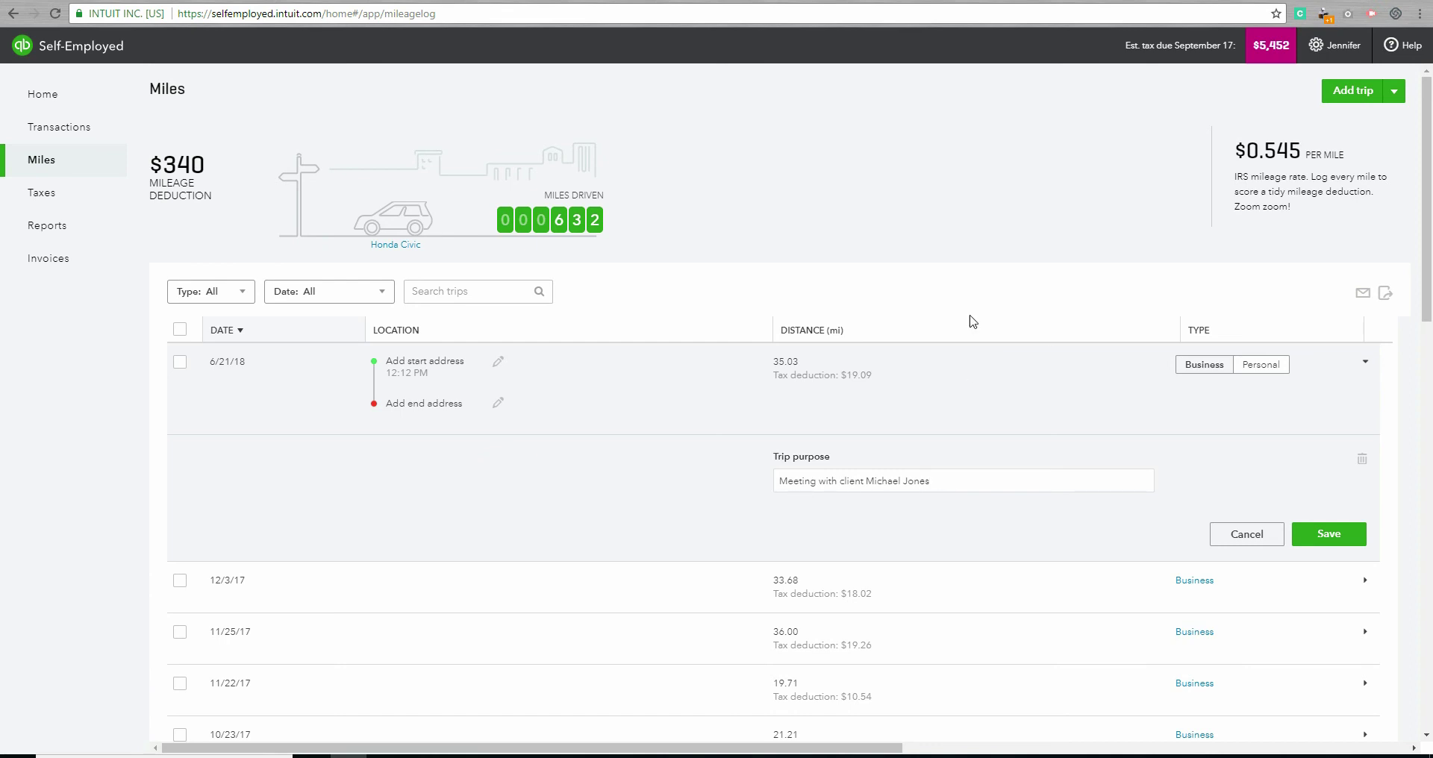
left_click(1235, 535)
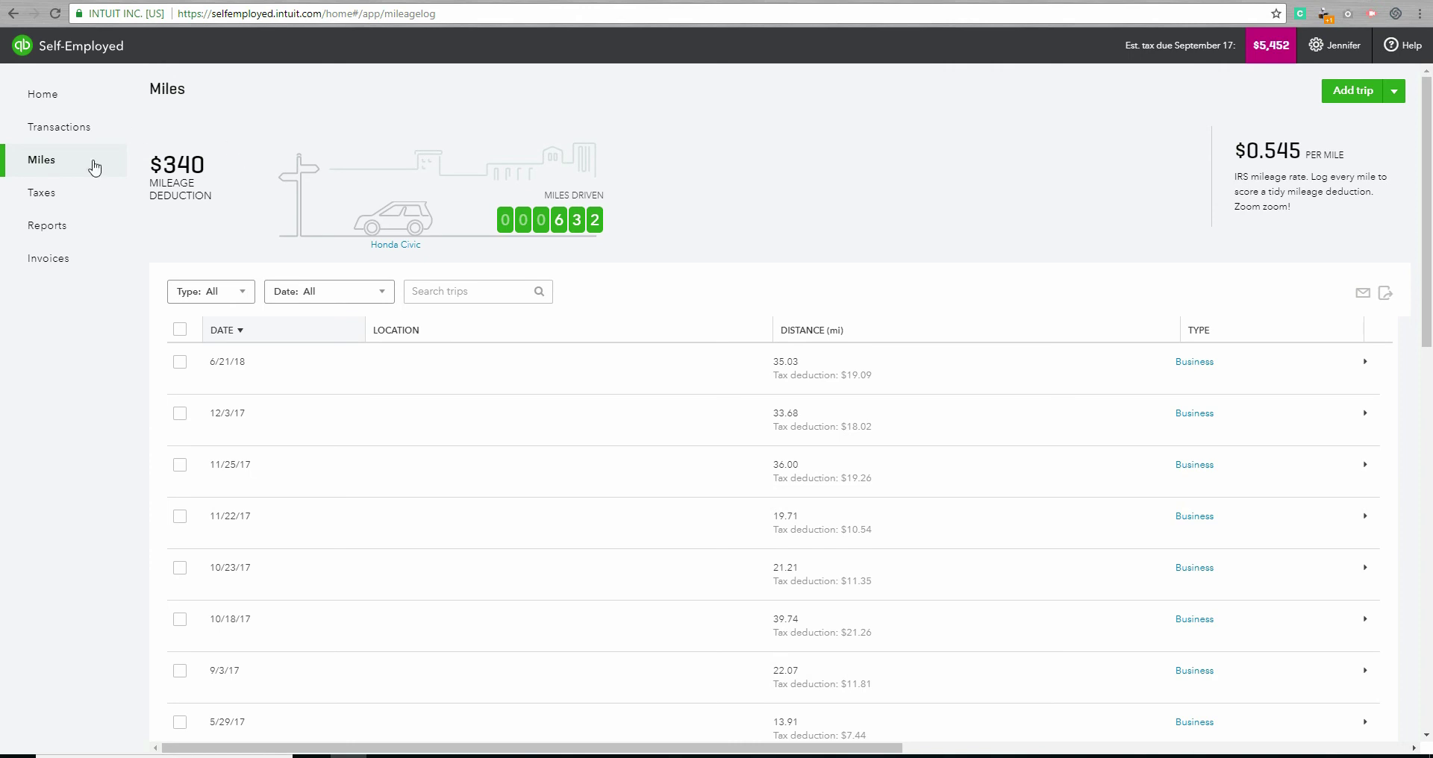
Step: Check the 2018 quarterly estimated taxes, glancing back at the transactions list in between
left_click(41, 193)
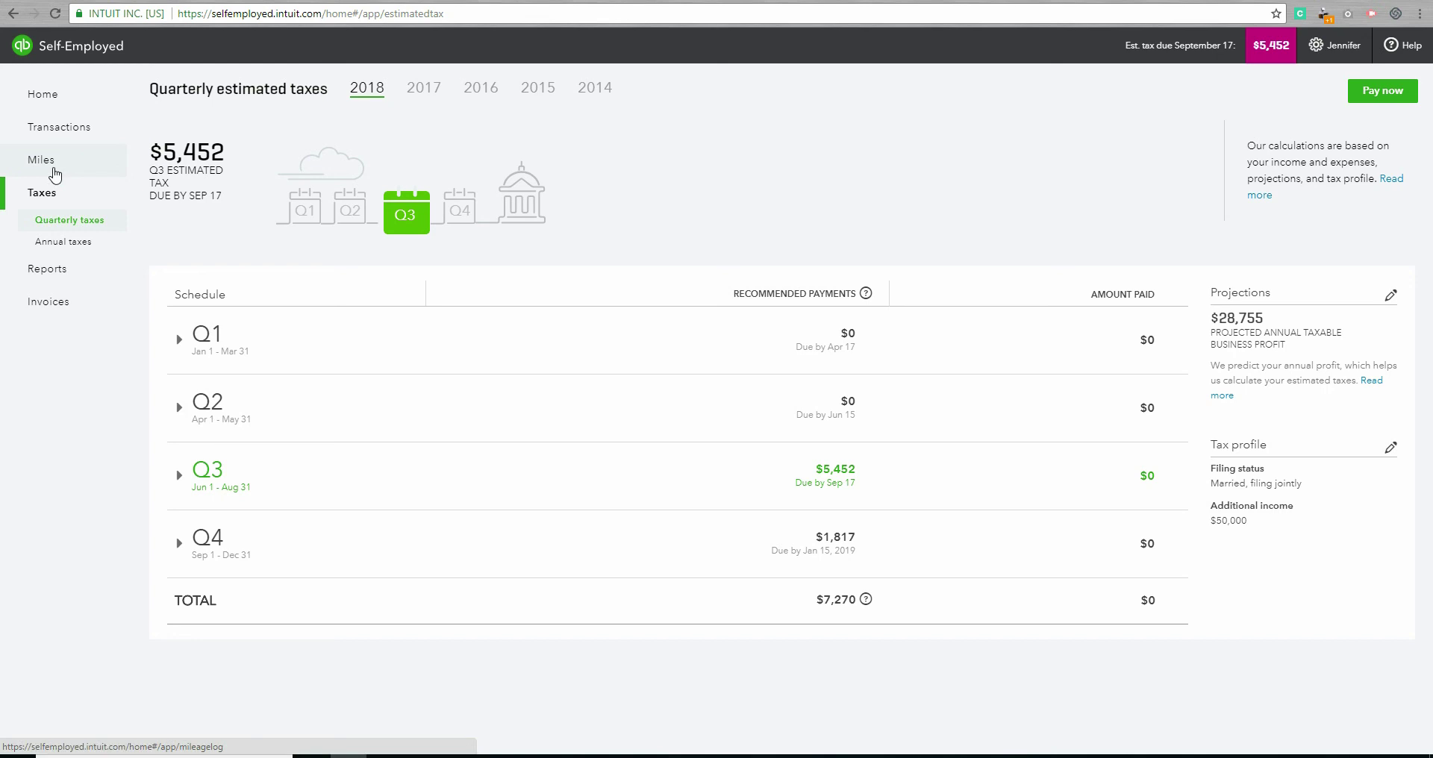
left_click(66, 131)
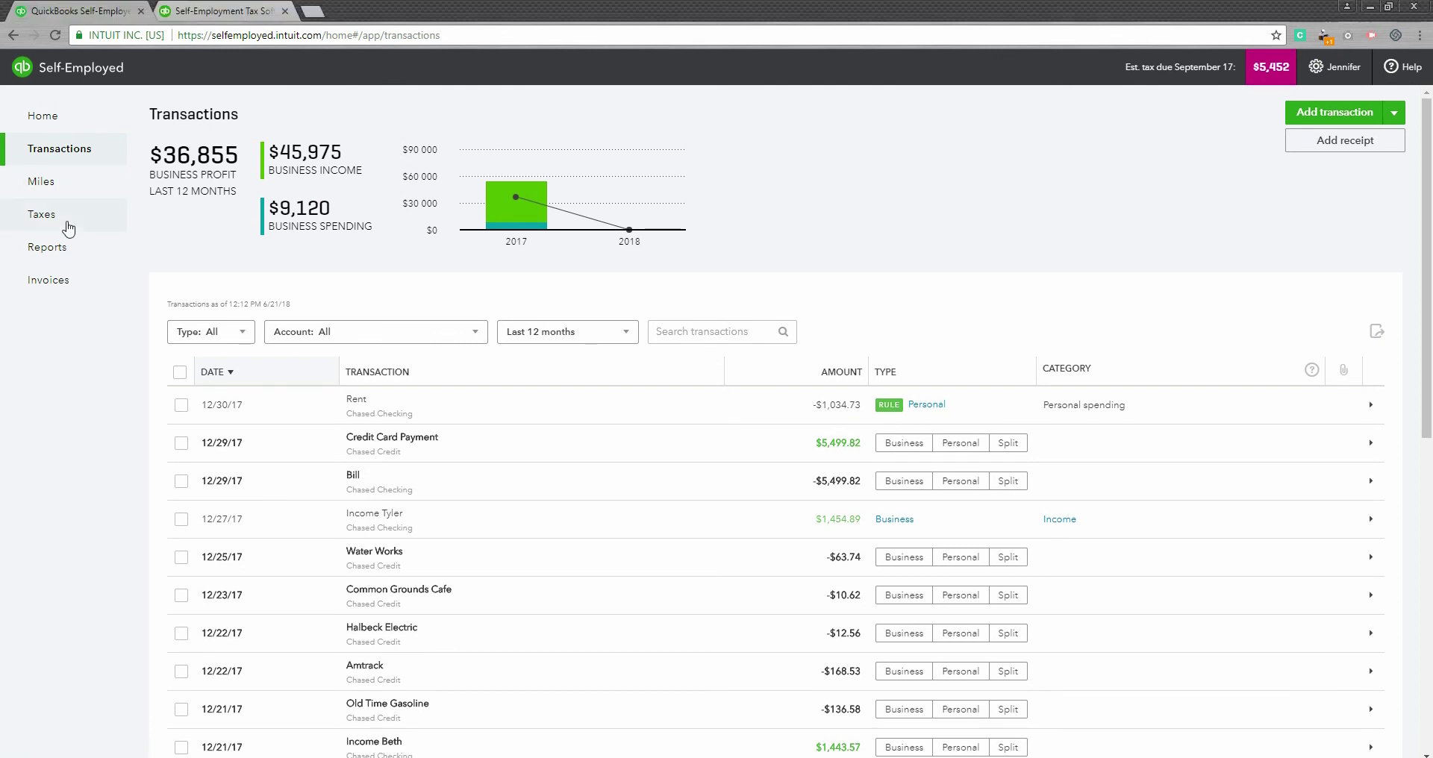
left_click(68, 228)
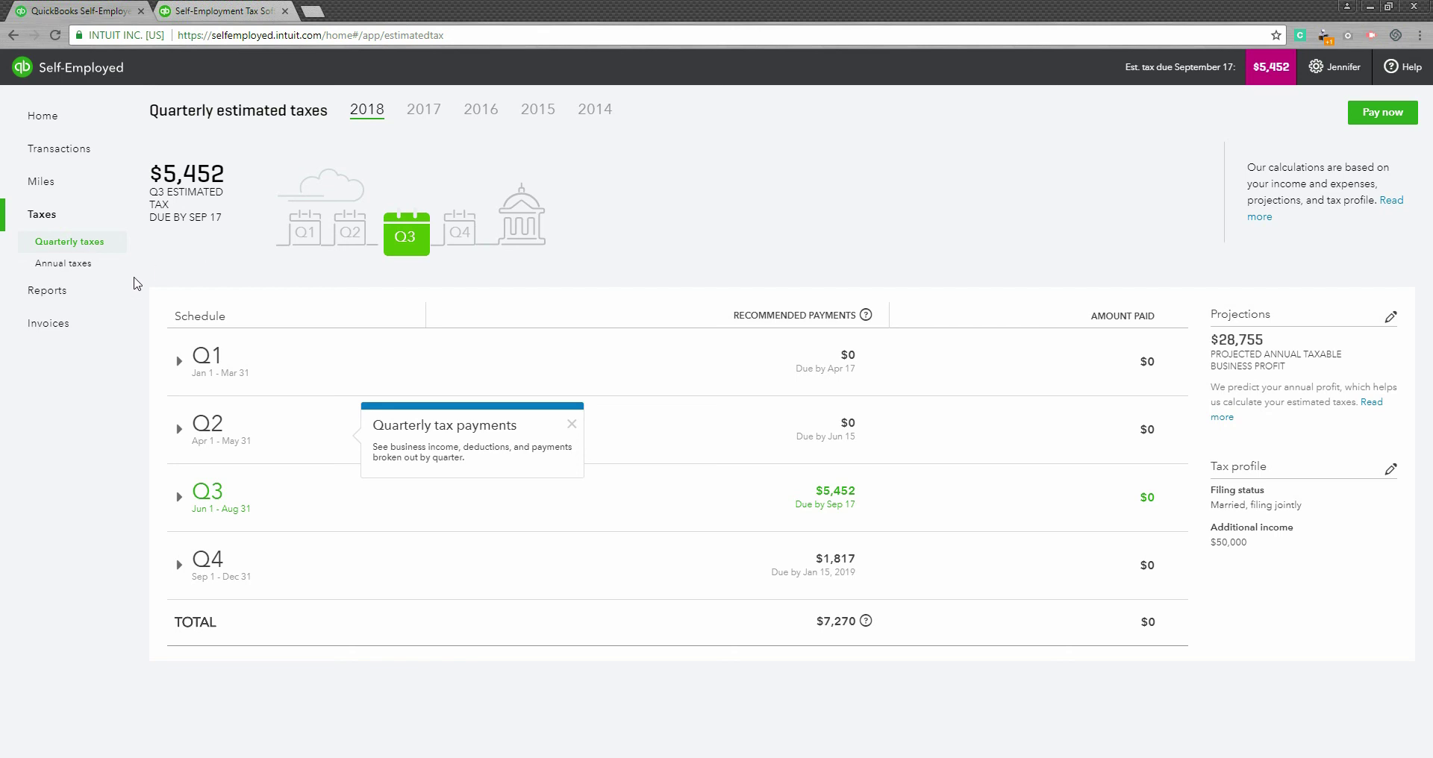
Step: View last year's Profit and Loss report and look through its income and expenses
left_click(66, 300)
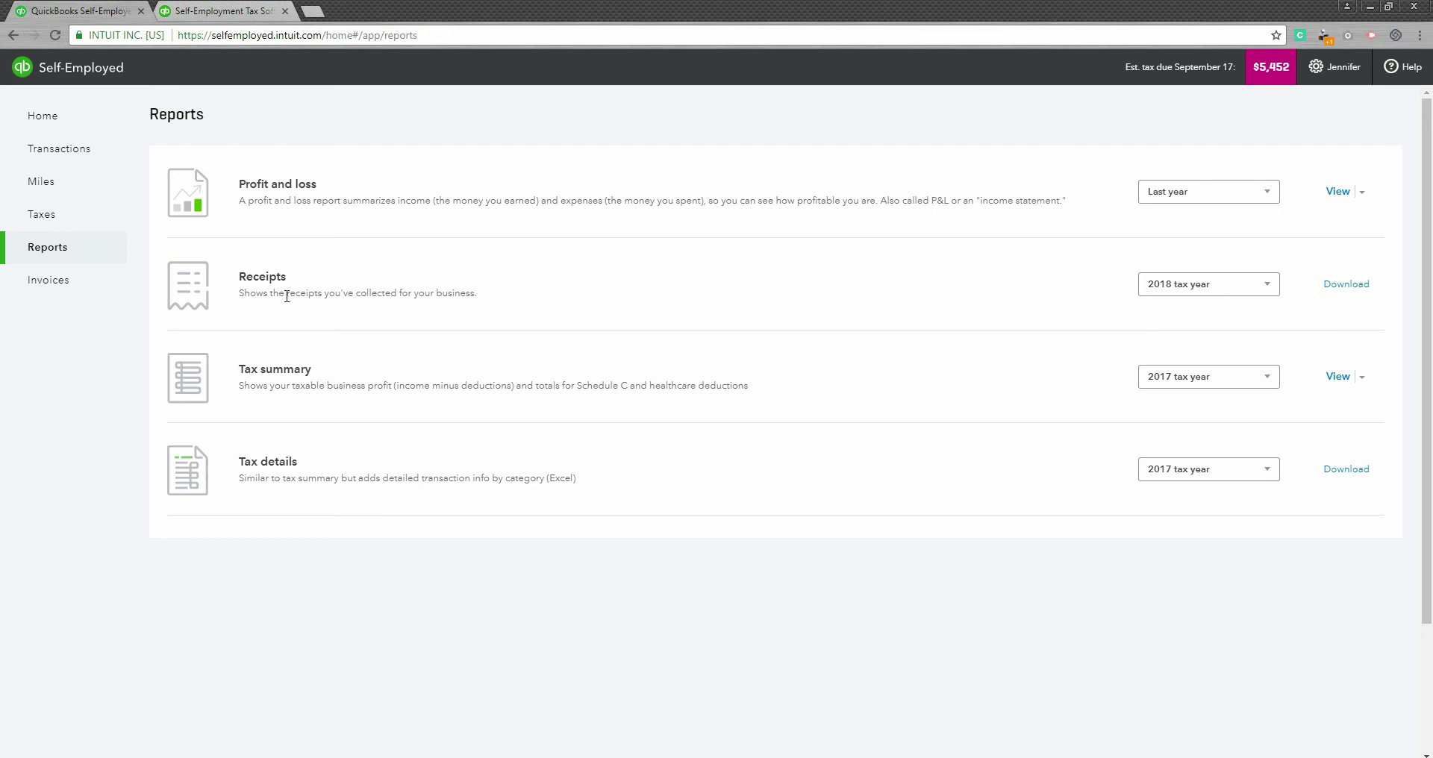
left_click(1337, 192)
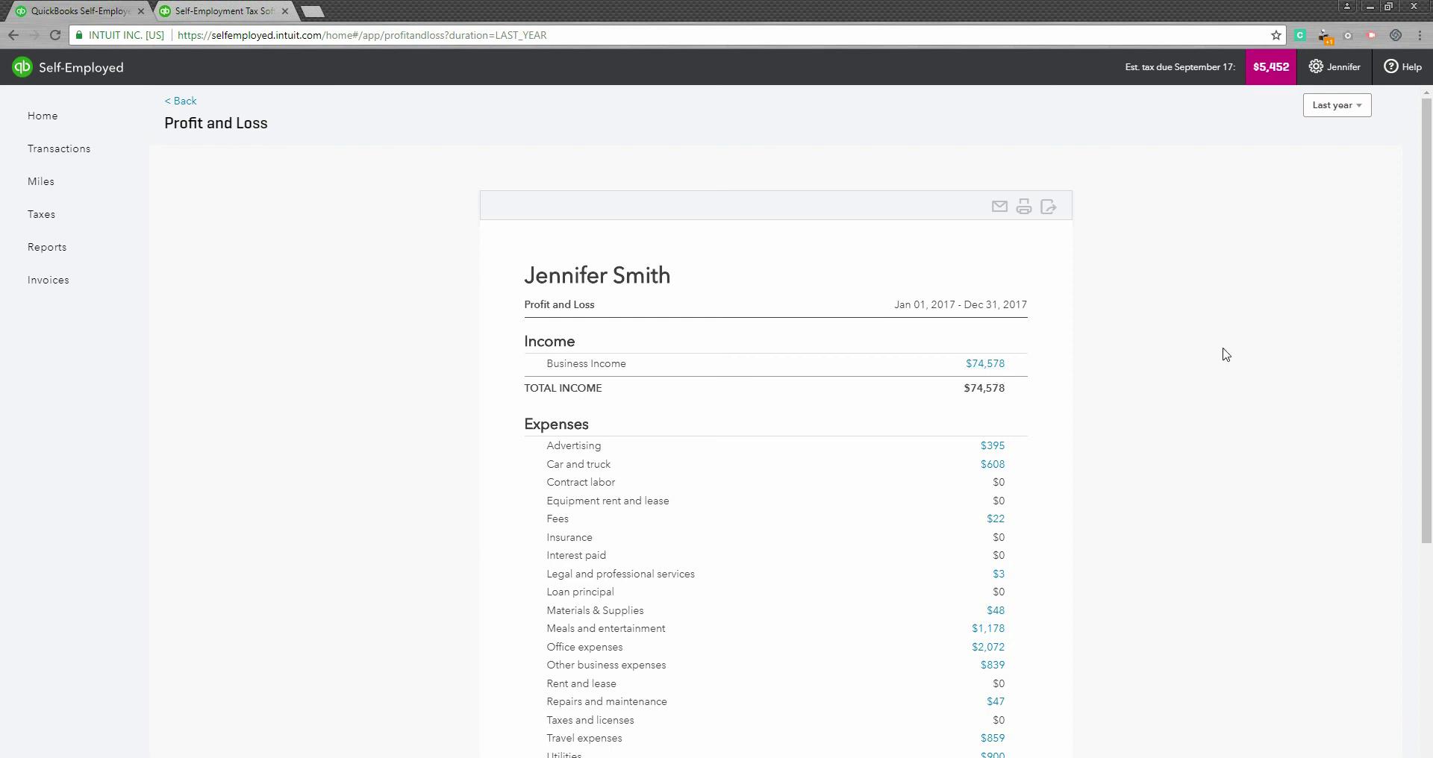
left_click_drag(1429, 205, 1430, 256)
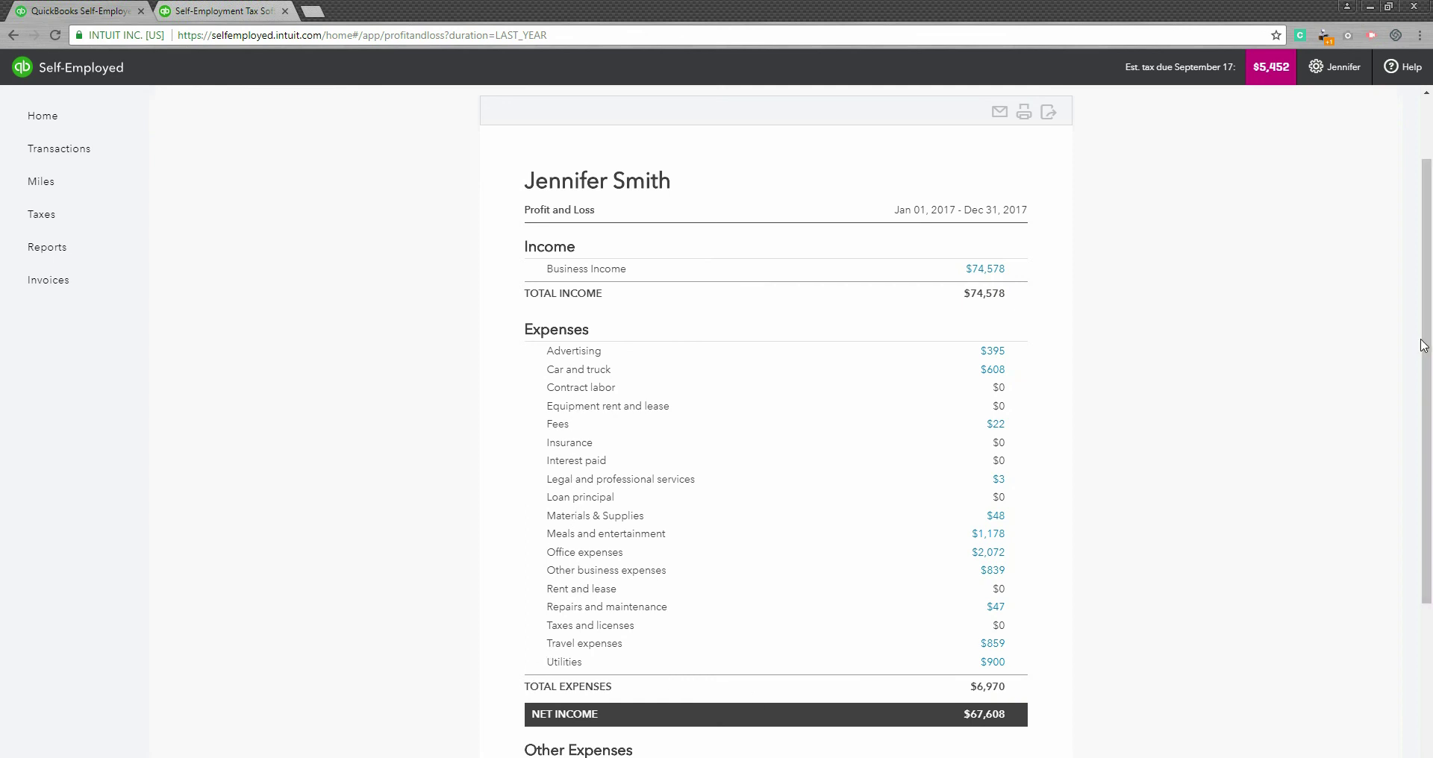
Step: Read the rest of the Profit and Loss report down to net income including other expenses, and return to the reports list
scroll(1426, 447, "down", 2)
scroll(1425, 470, "down", 2)
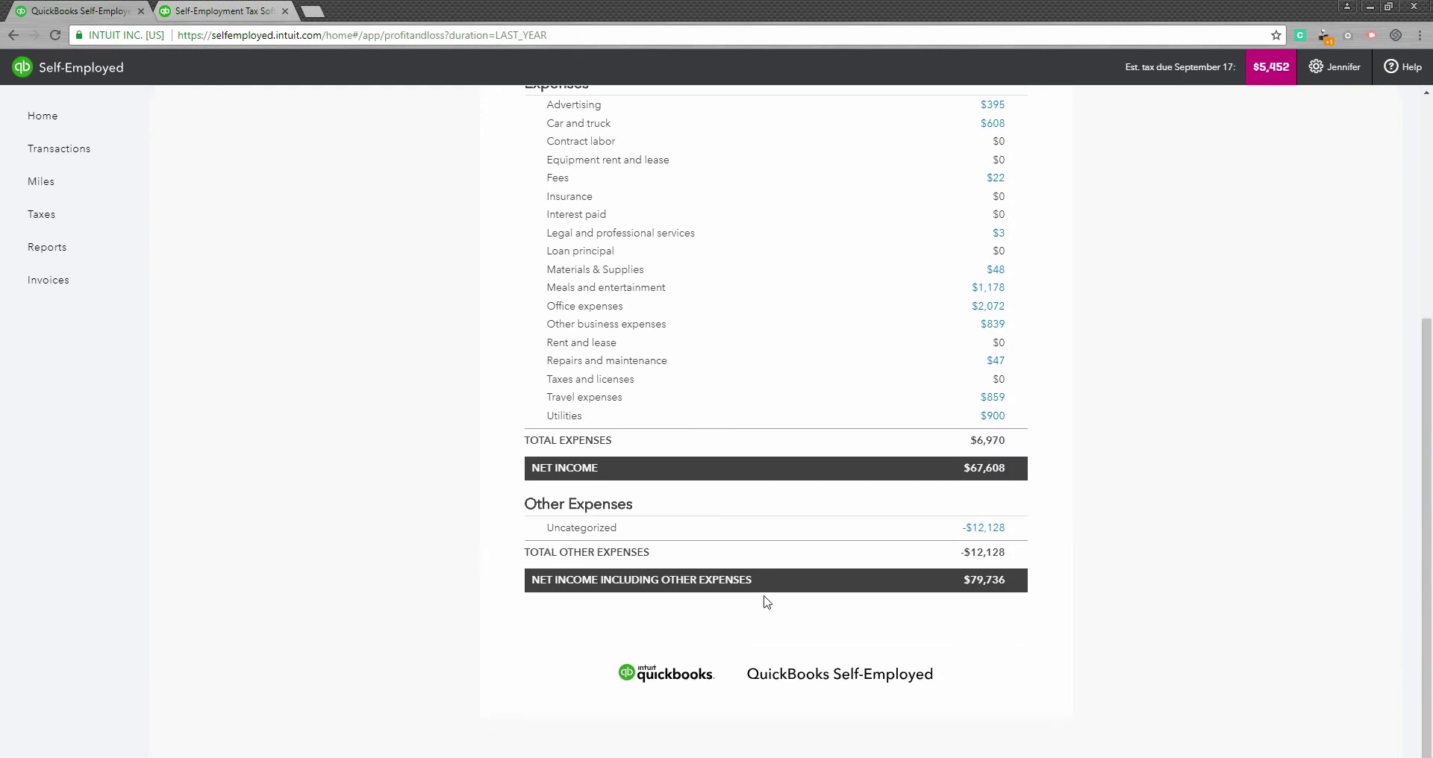
left_click_drag(1426, 582, 1418, 269)
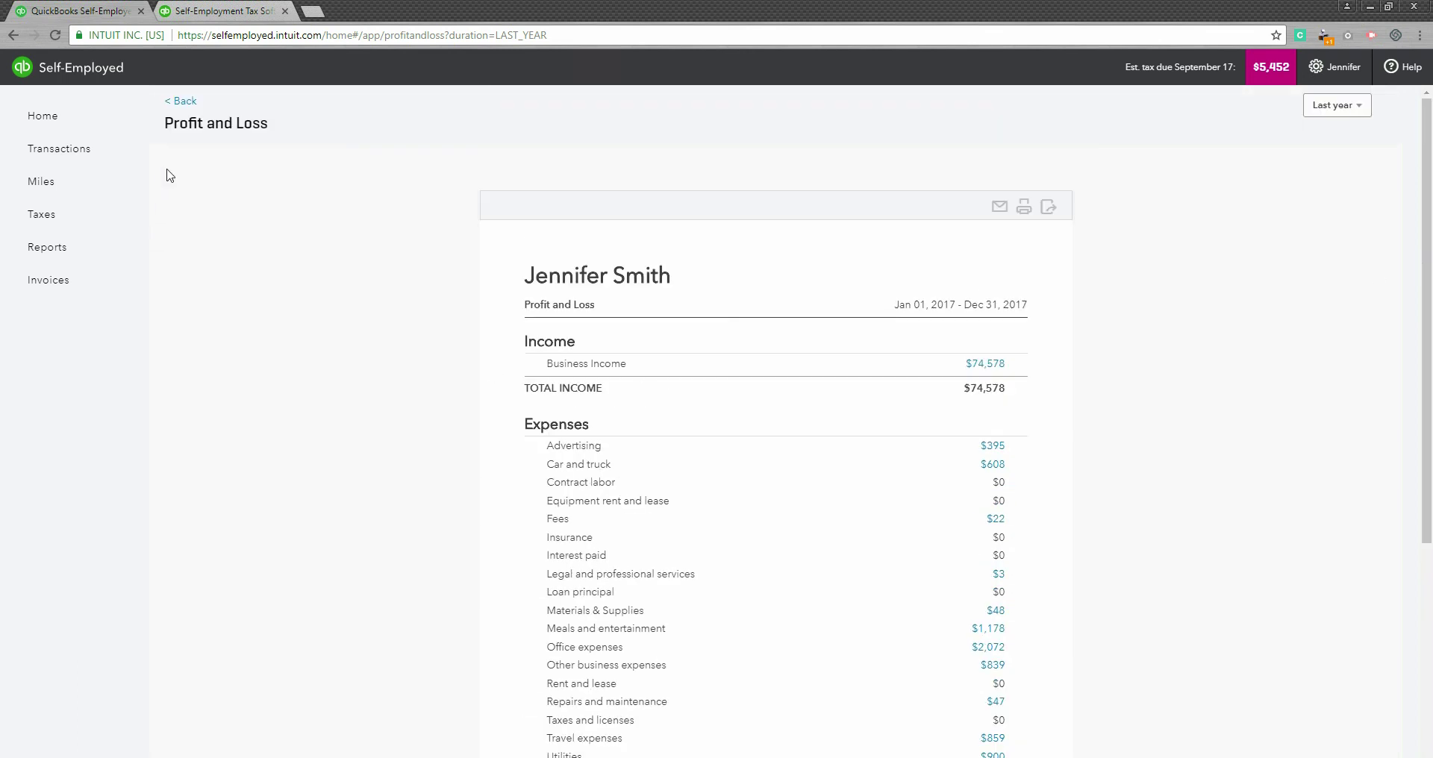
left_click(179, 102)
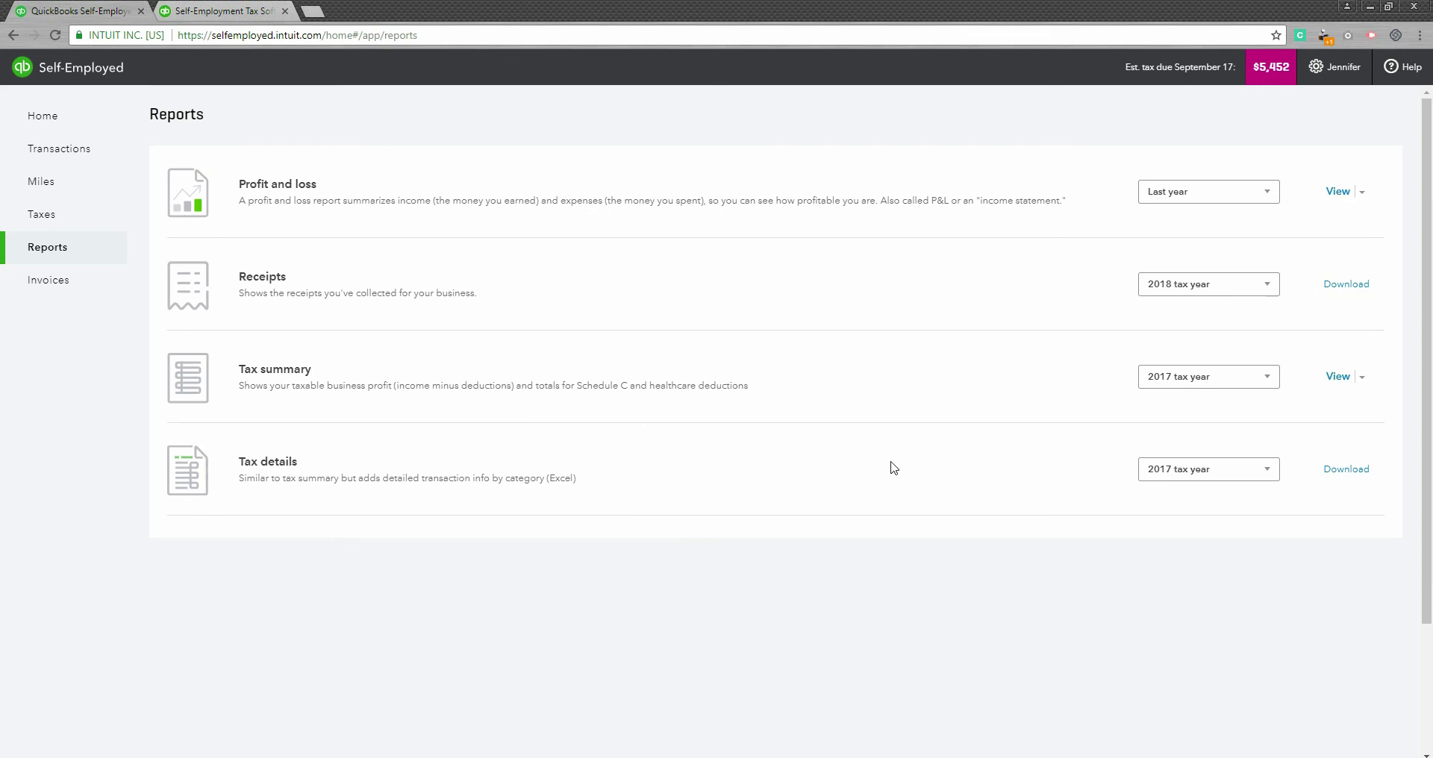
Step: Check the period choices for the Profit and loss report and the tax year choices for Receipts without changing either
left_click(1273, 198)
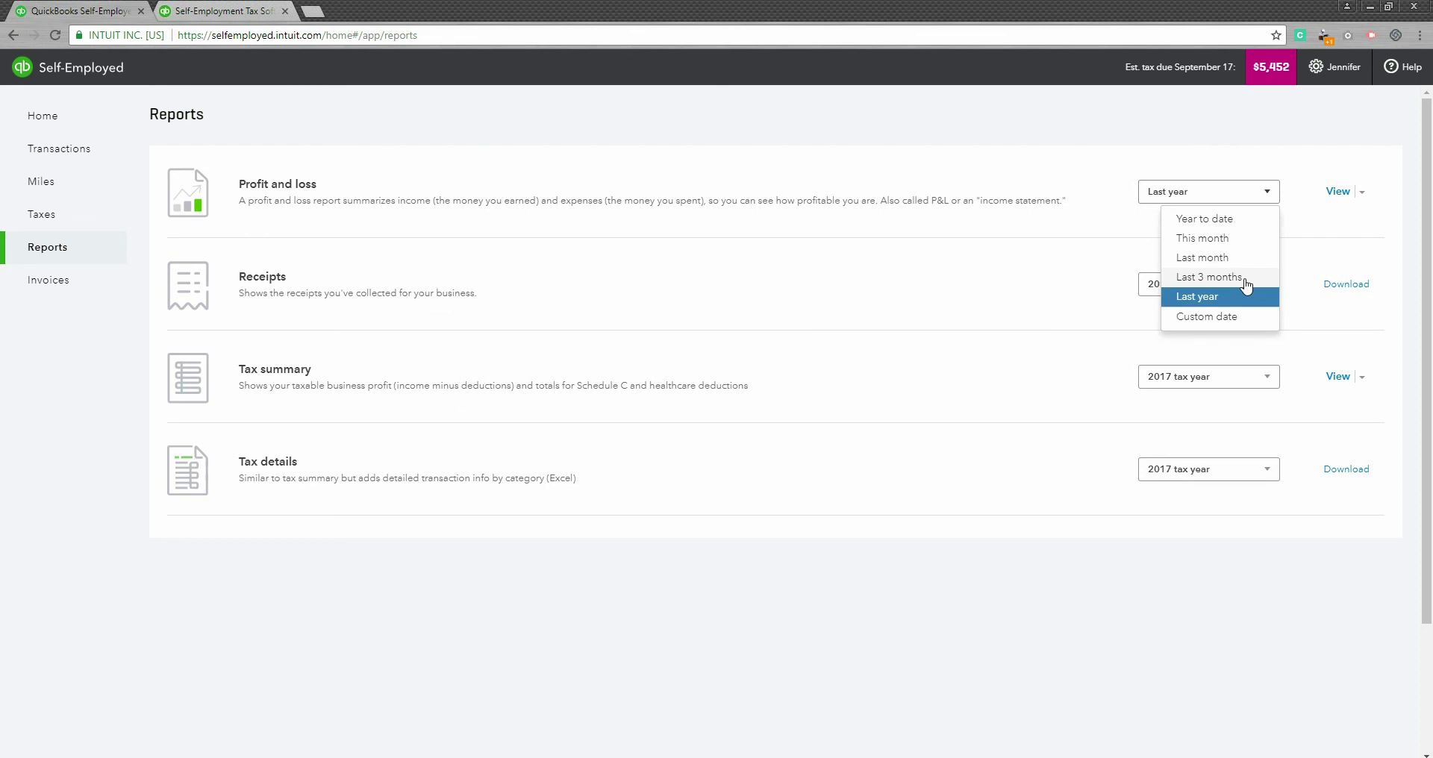
left_click(1275, 179)
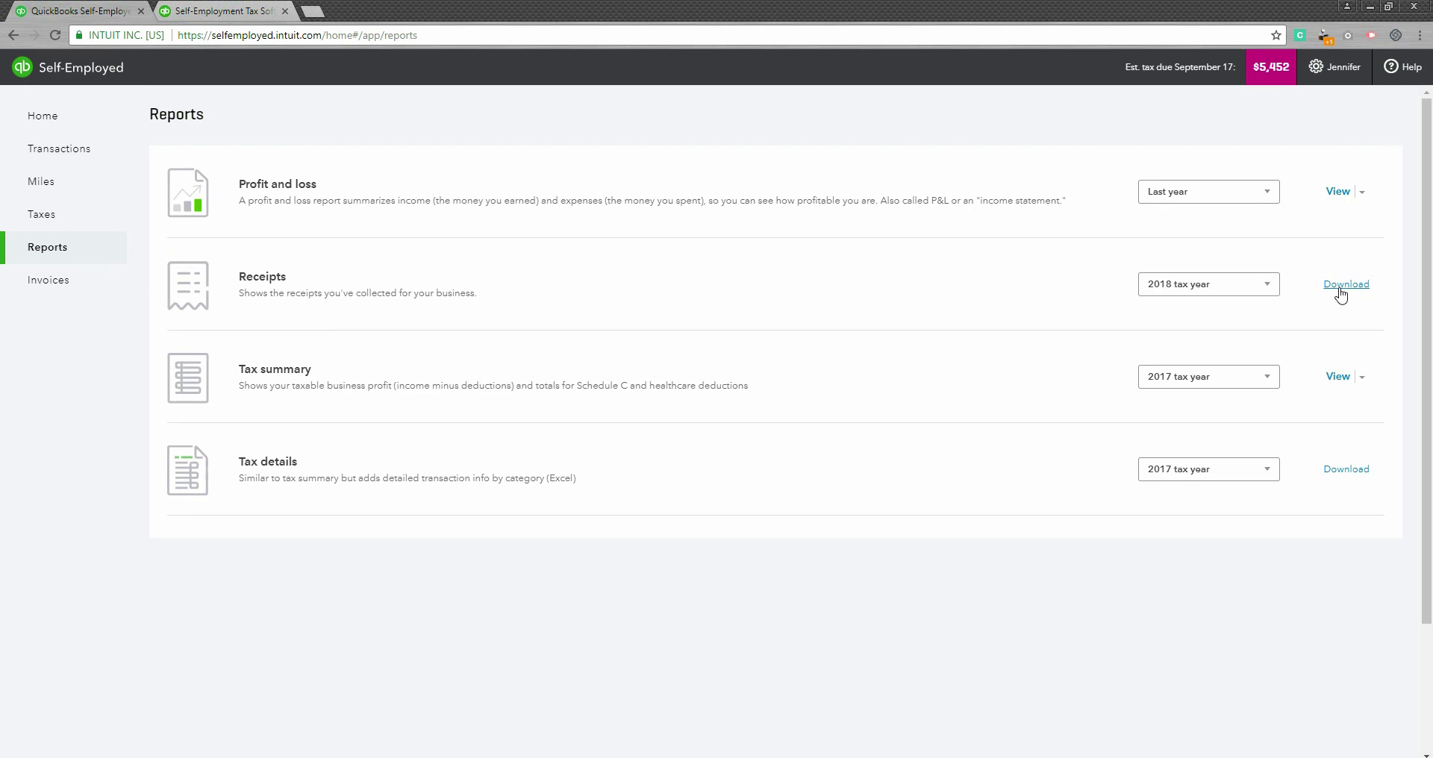
left_click(1270, 293)
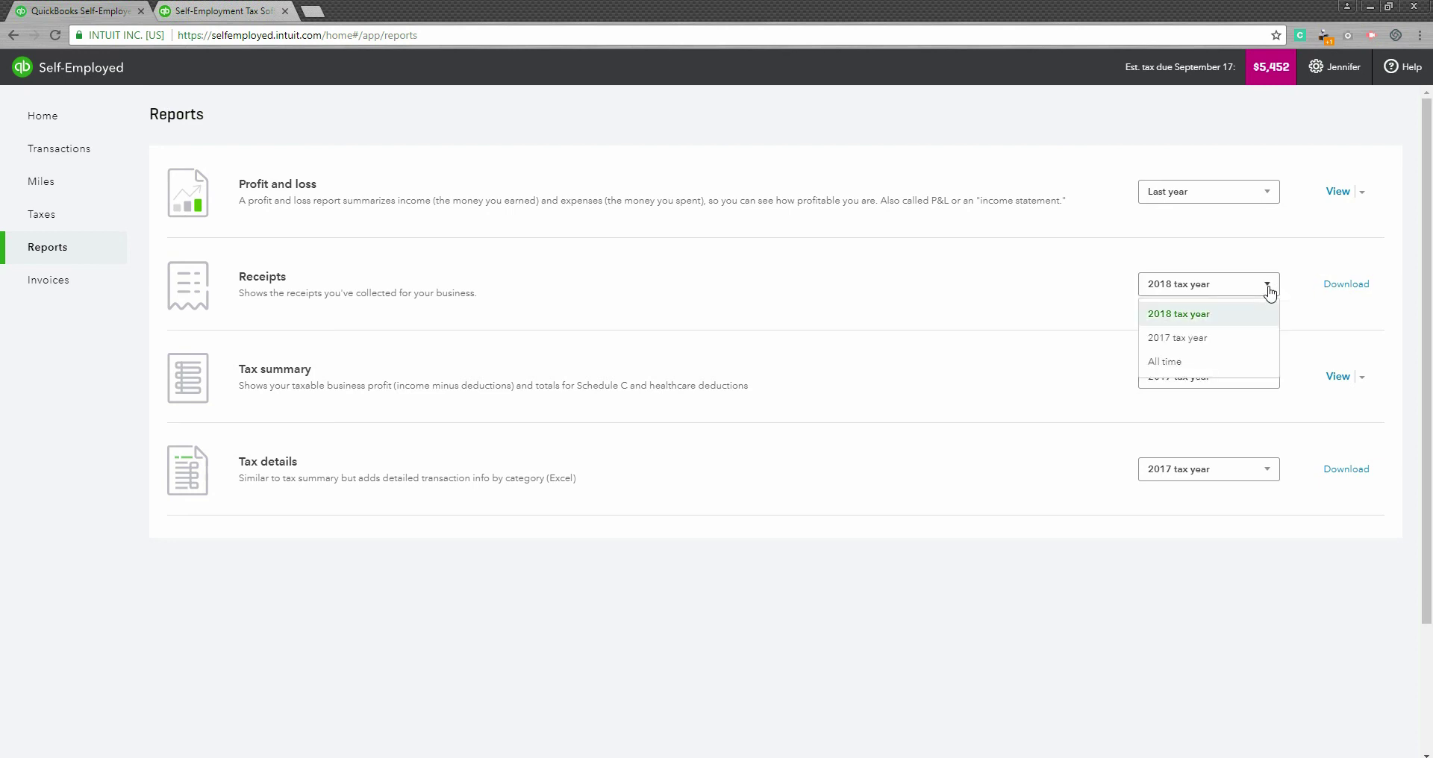
left_click(954, 283)
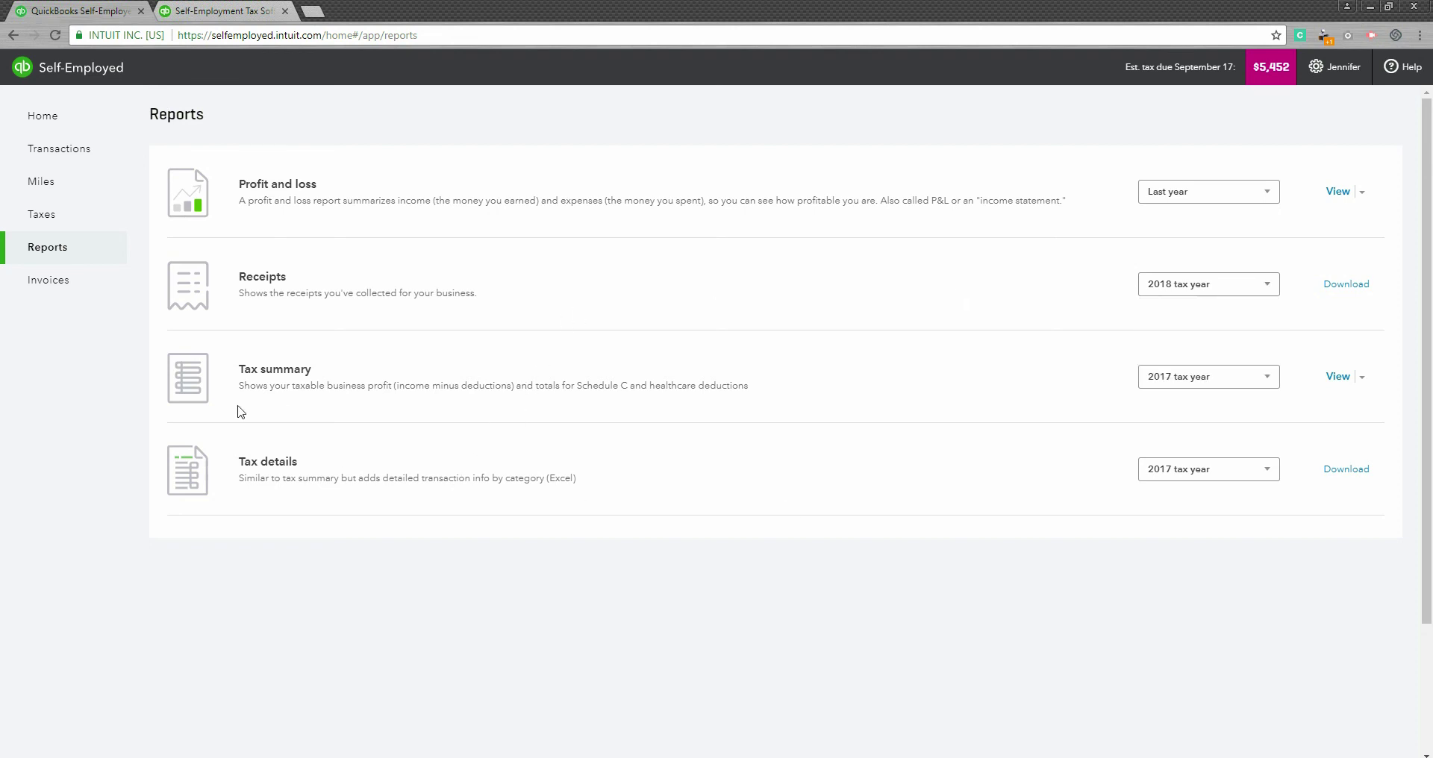
Step: Open a new invoice form from Invoices, dismiss the work info and go back without creating the invoice
left_click(78, 297)
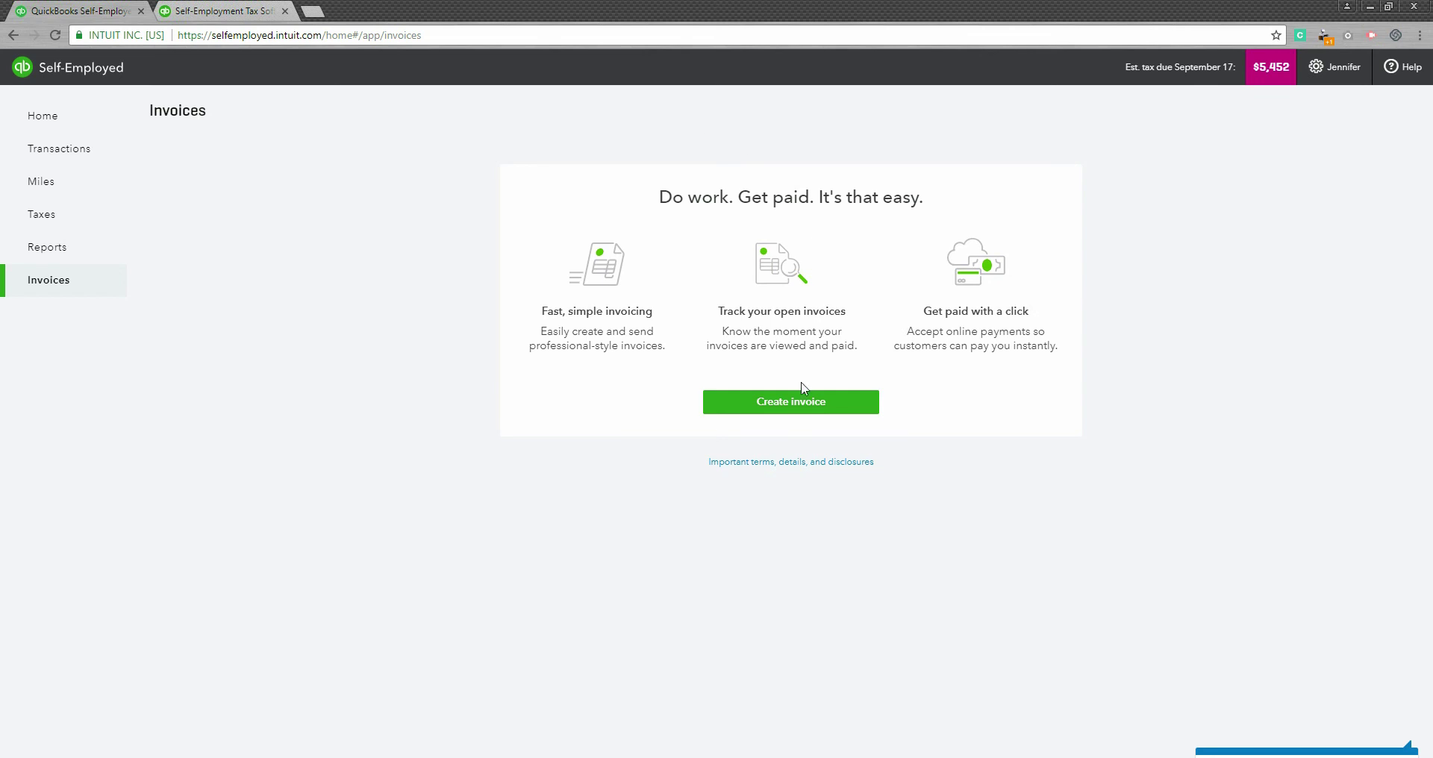
left_click(789, 403)
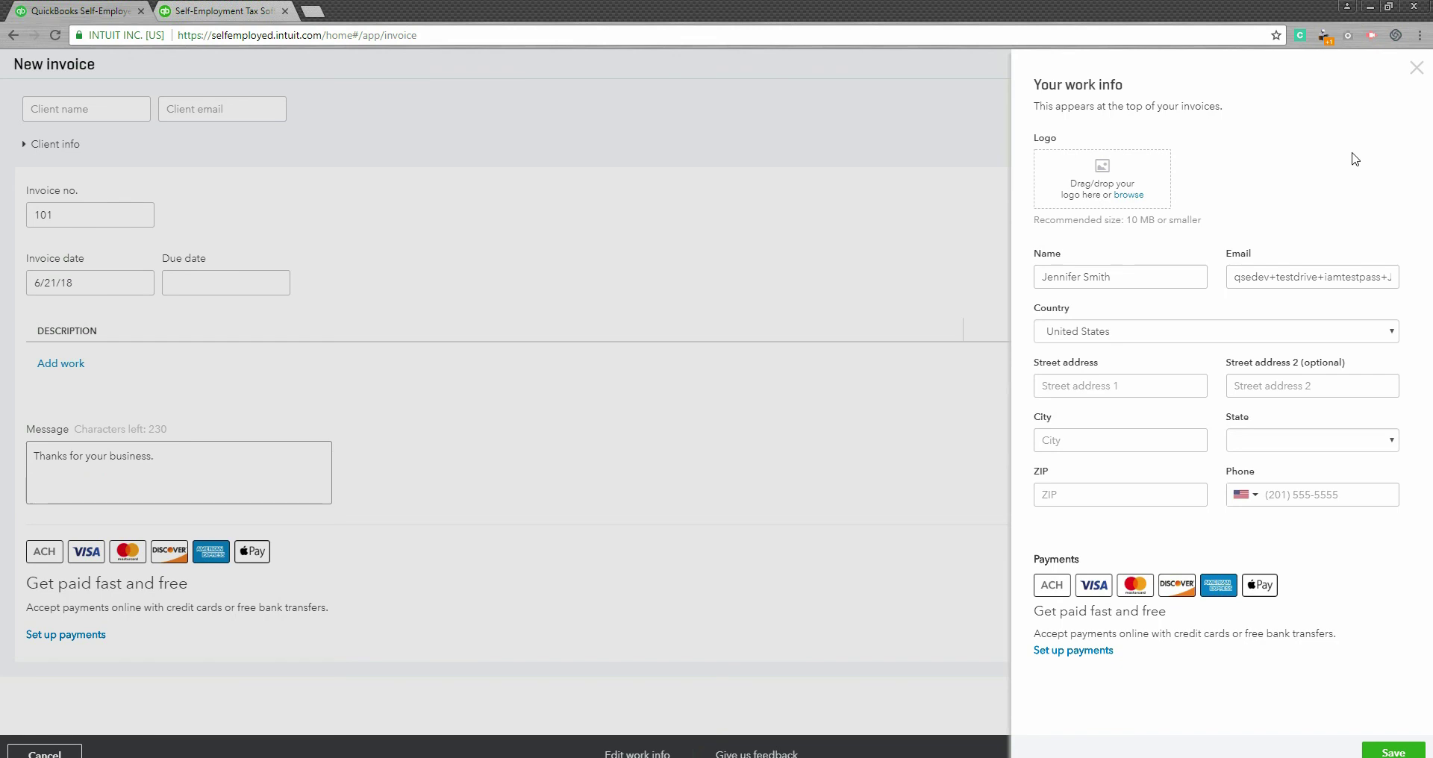
left_click(1417, 71)
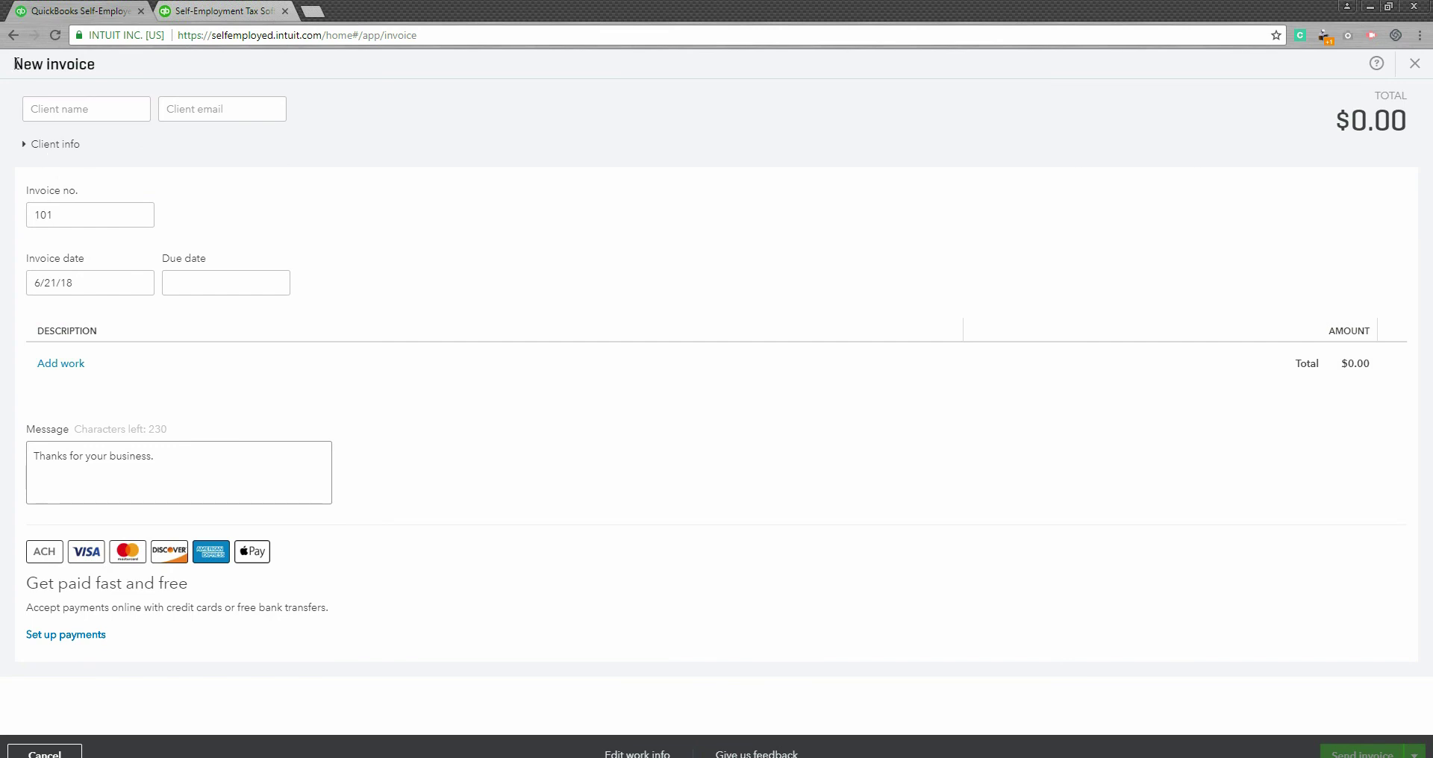
left_click(13, 38)
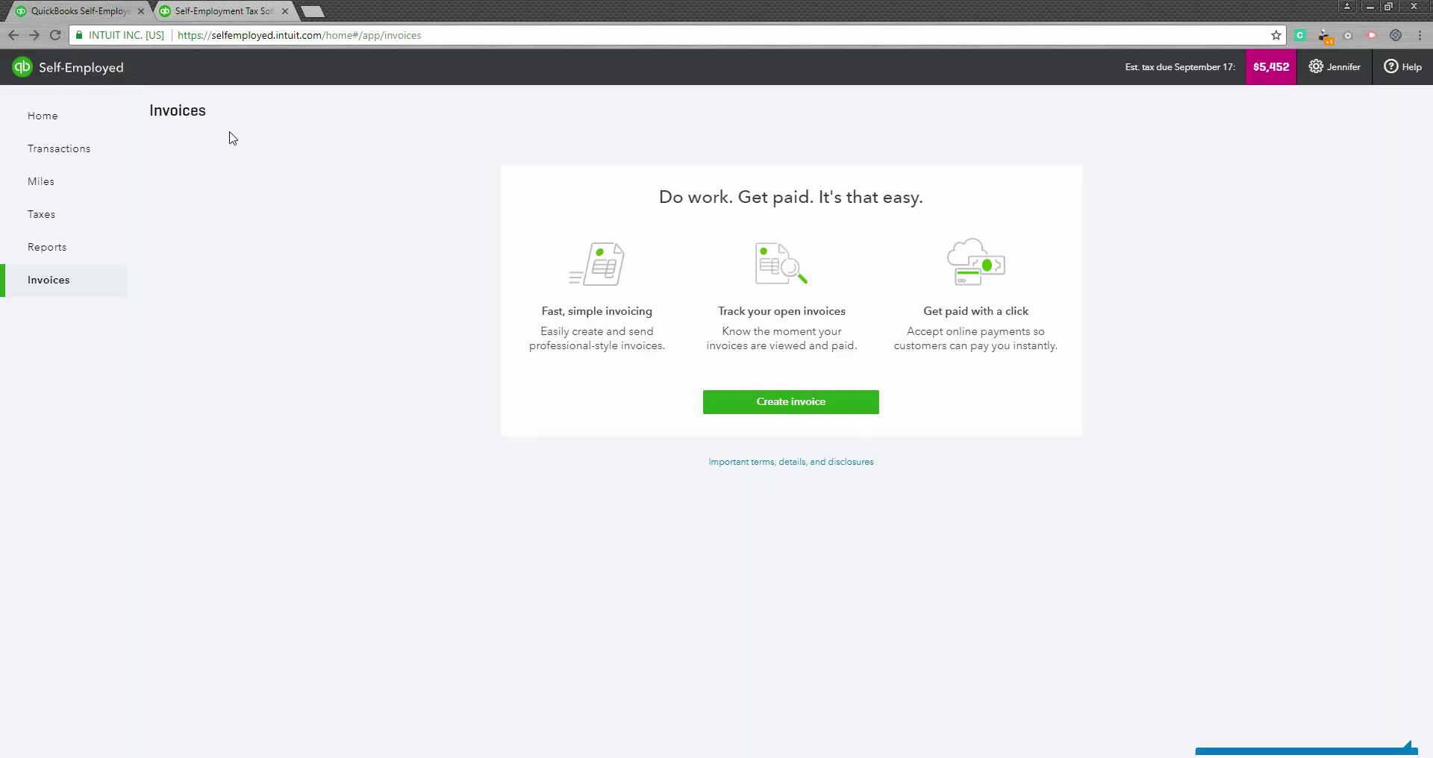
Step: Return to the Home dashboard and look over its profit and loss, expenses, accounts, invoices, mileage and estimated tax cards
left_click(45, 125)
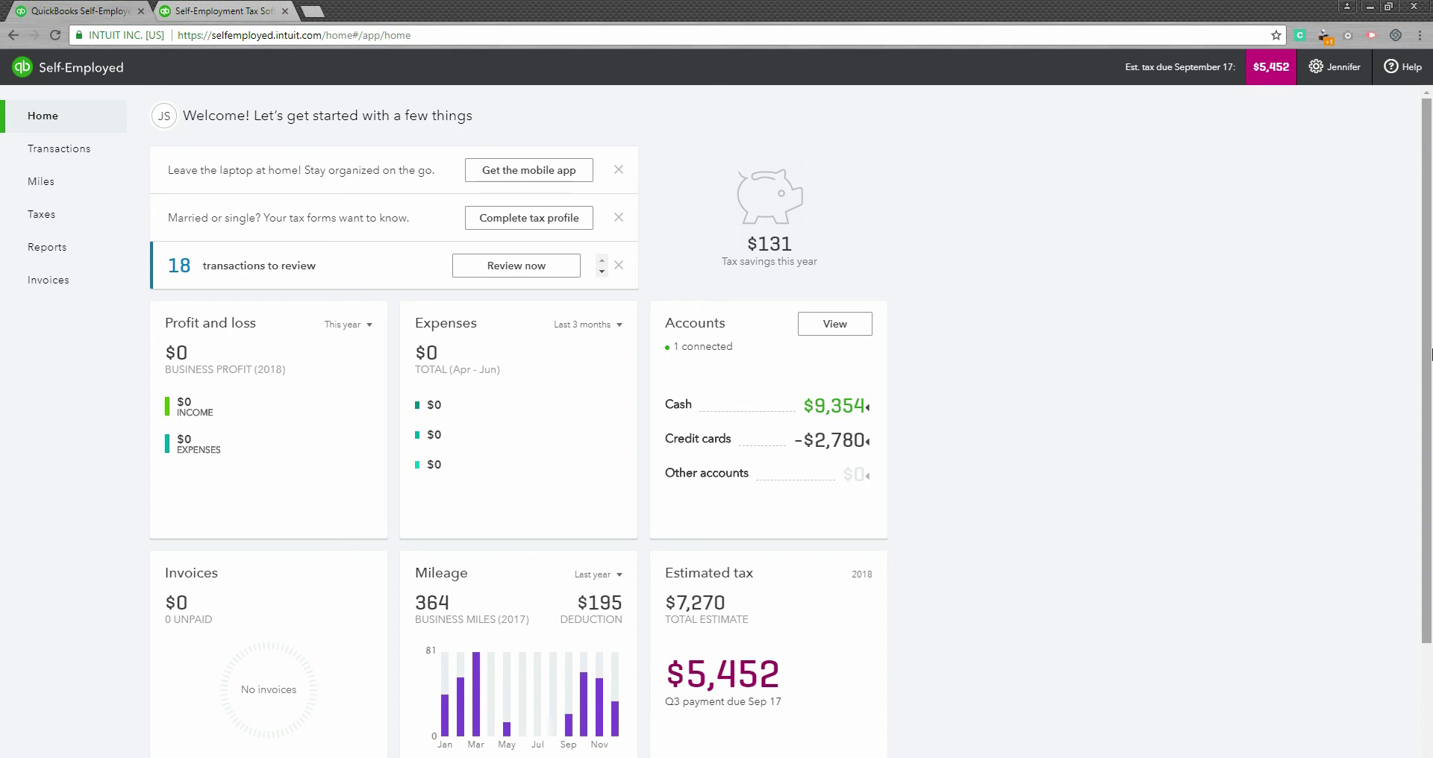
scroll(1431, 373, "down", 2)
left_click_drag(1430, 426, 1429, 415)
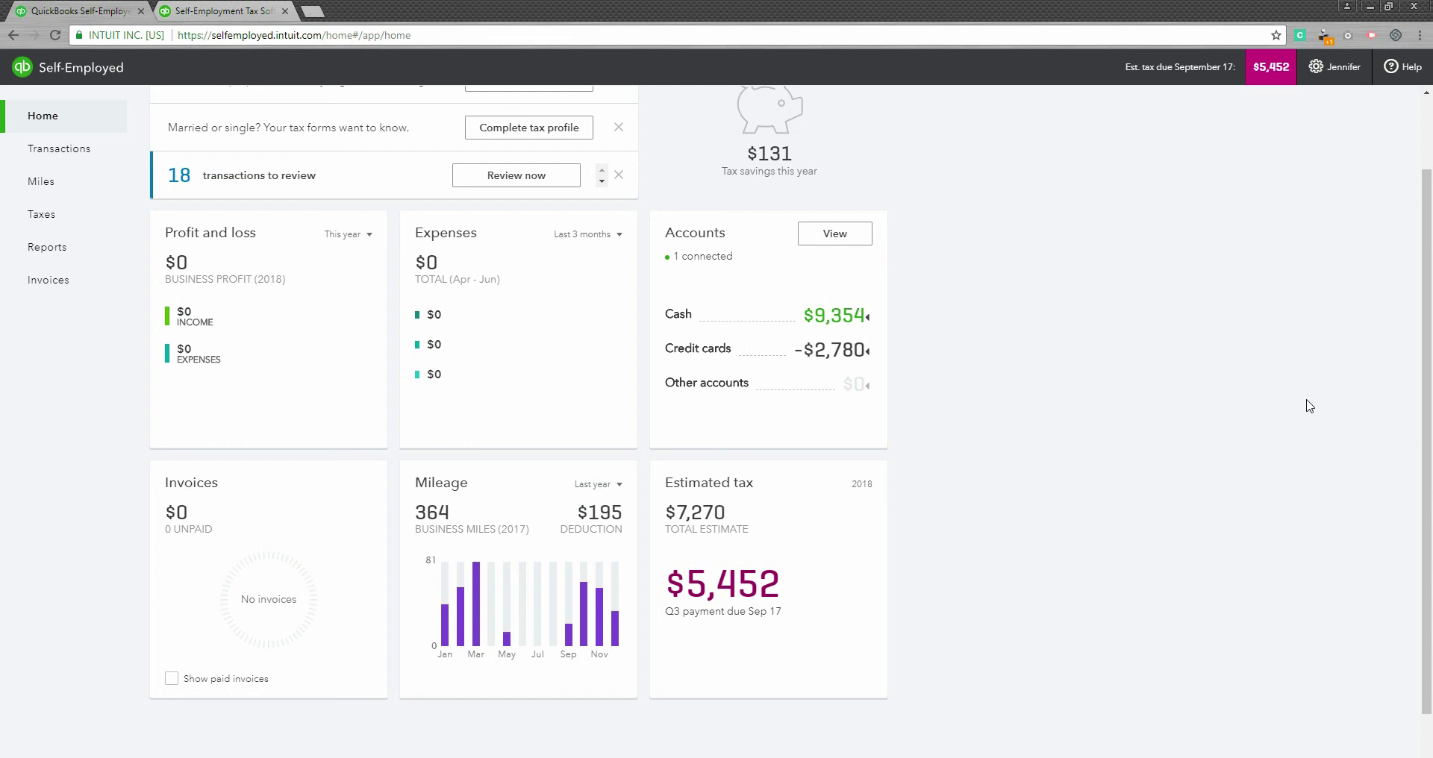
left_click_drag(1428, 412, 1430, 306)
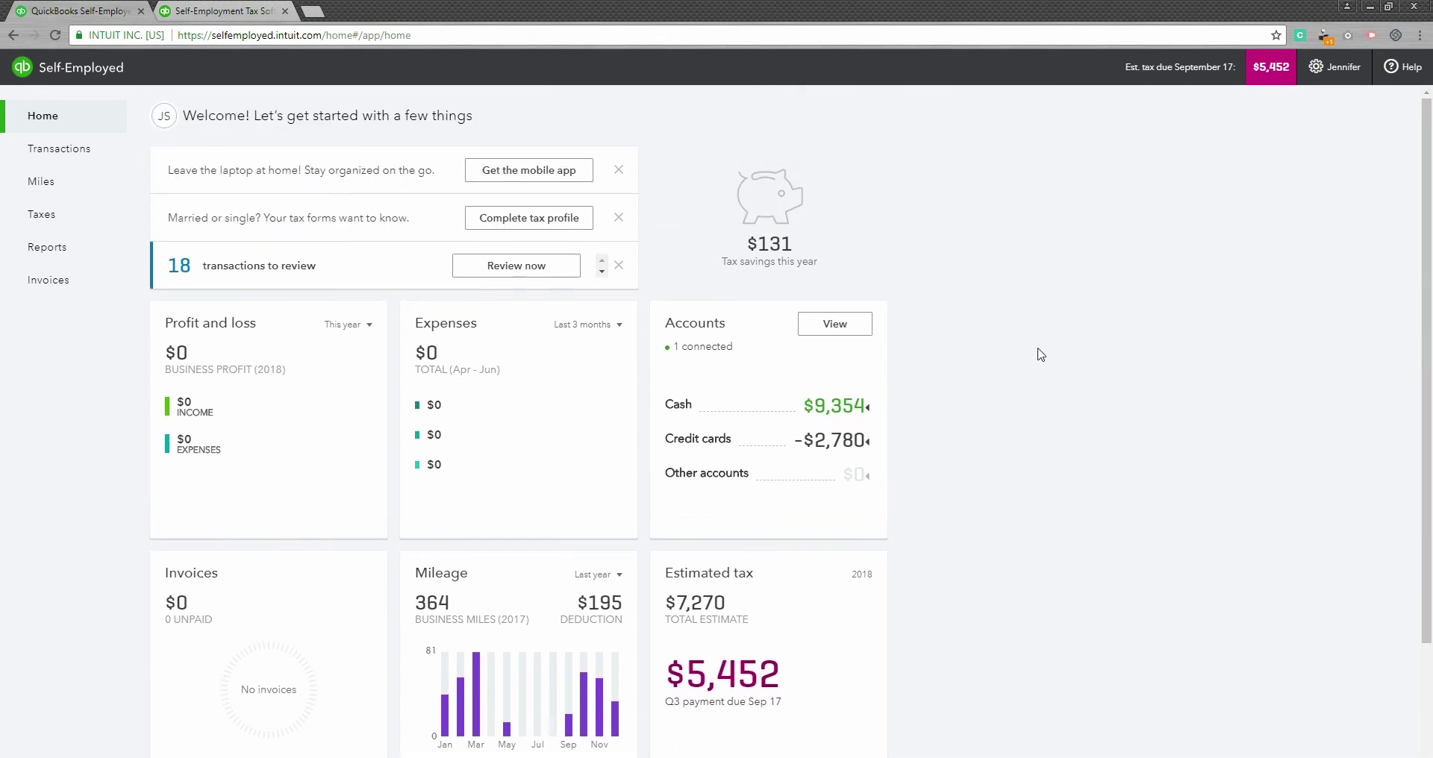